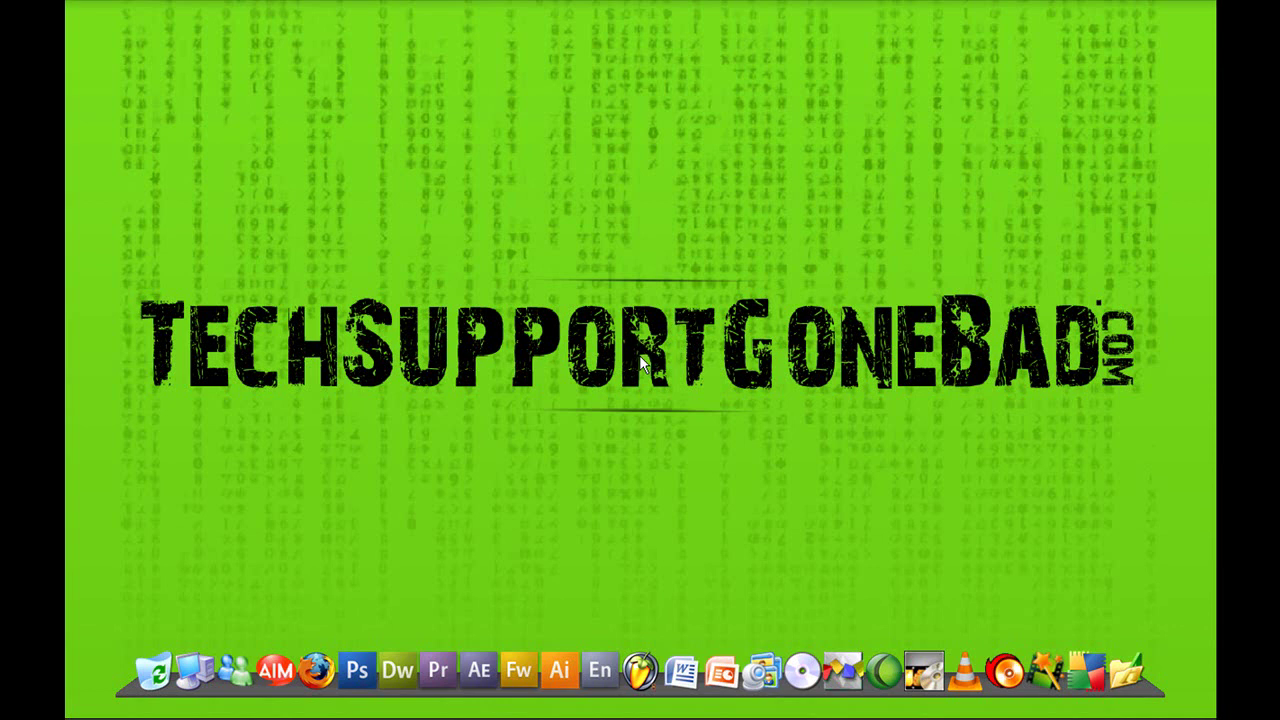
# - Test the image map's MySpace and Twitter links, then close the TechSupportGoneBad and MySpace tabs they opened
pyautogui.moveTo(284, 712)
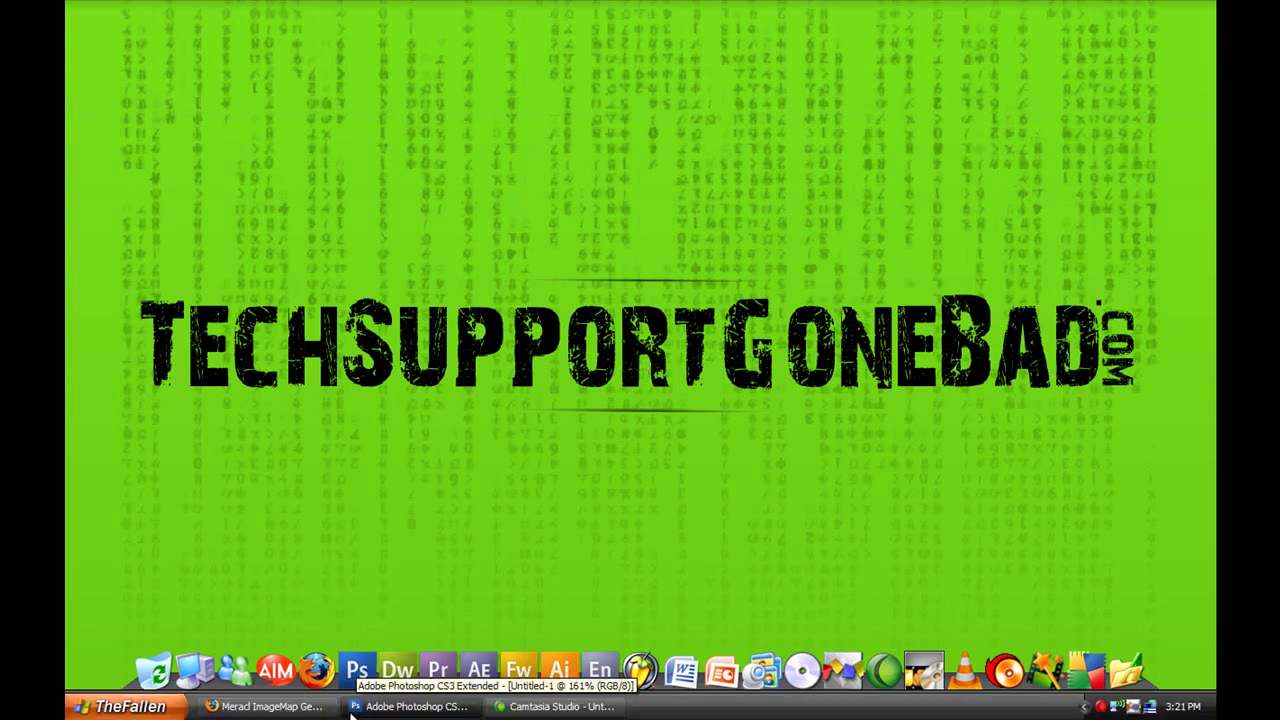
pyautogui.click(284, 708)
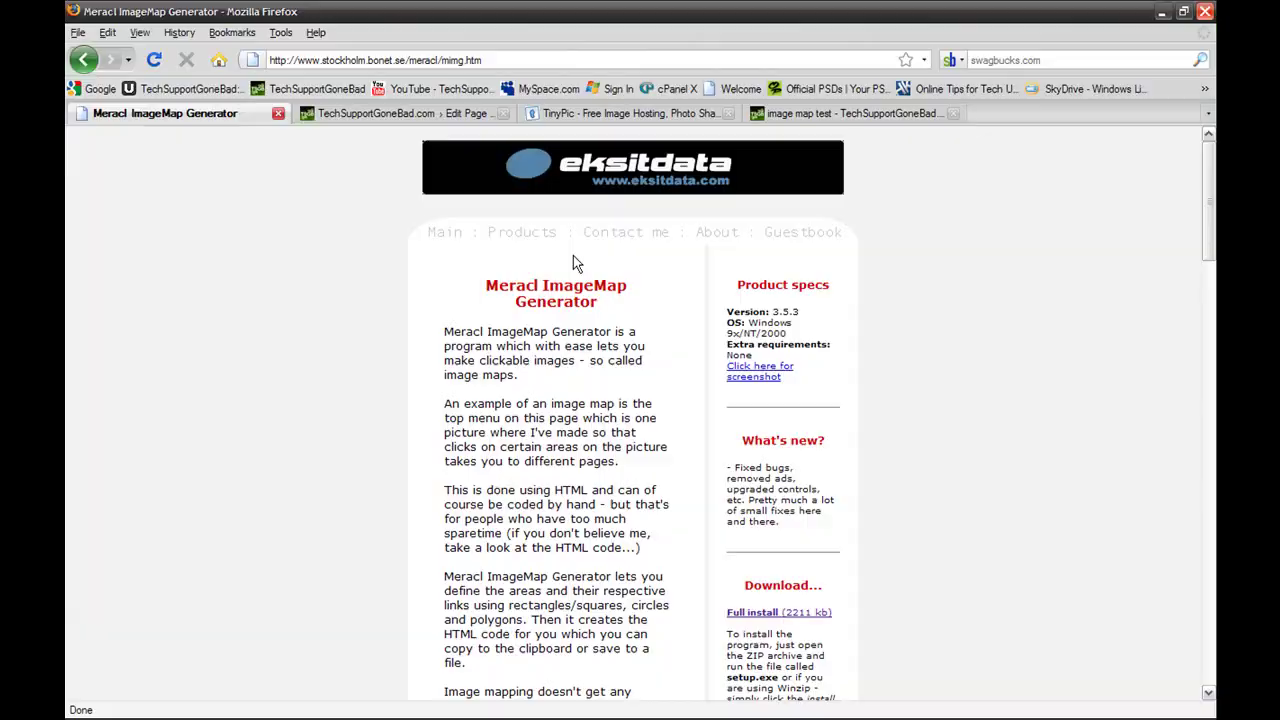
pyautogui.click(850, 113)
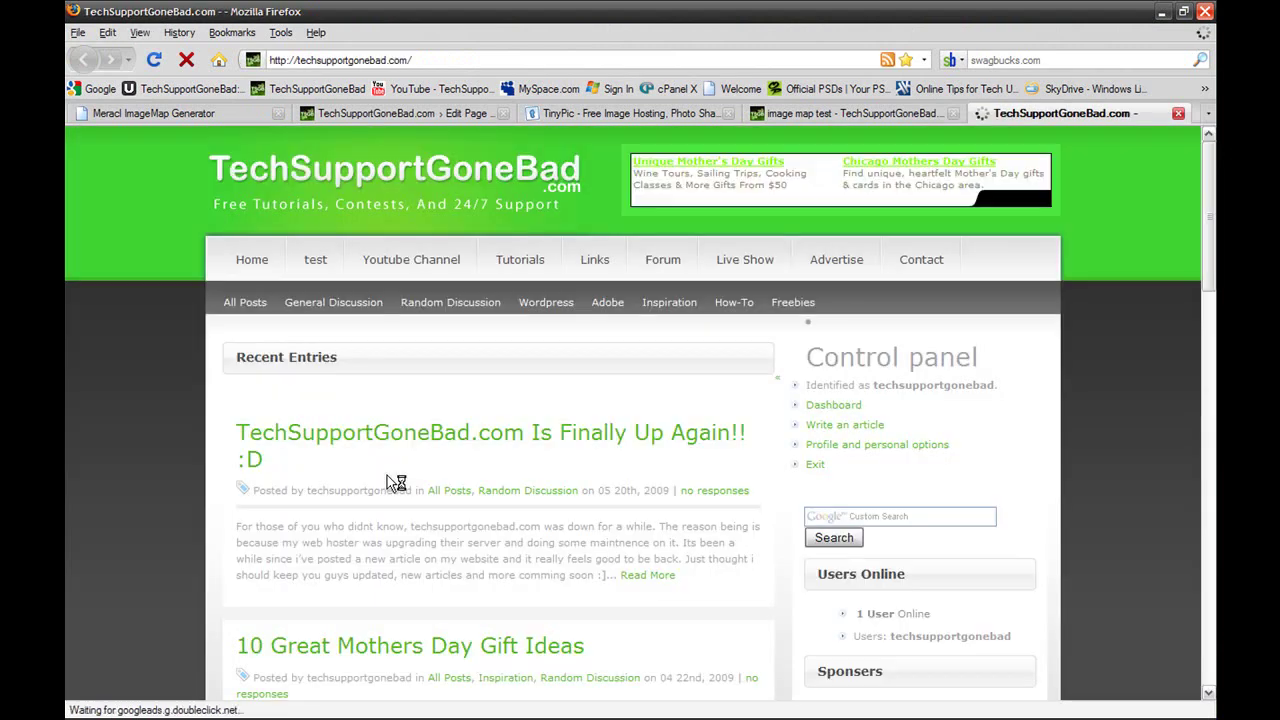
pyautogui.click(805, 116)
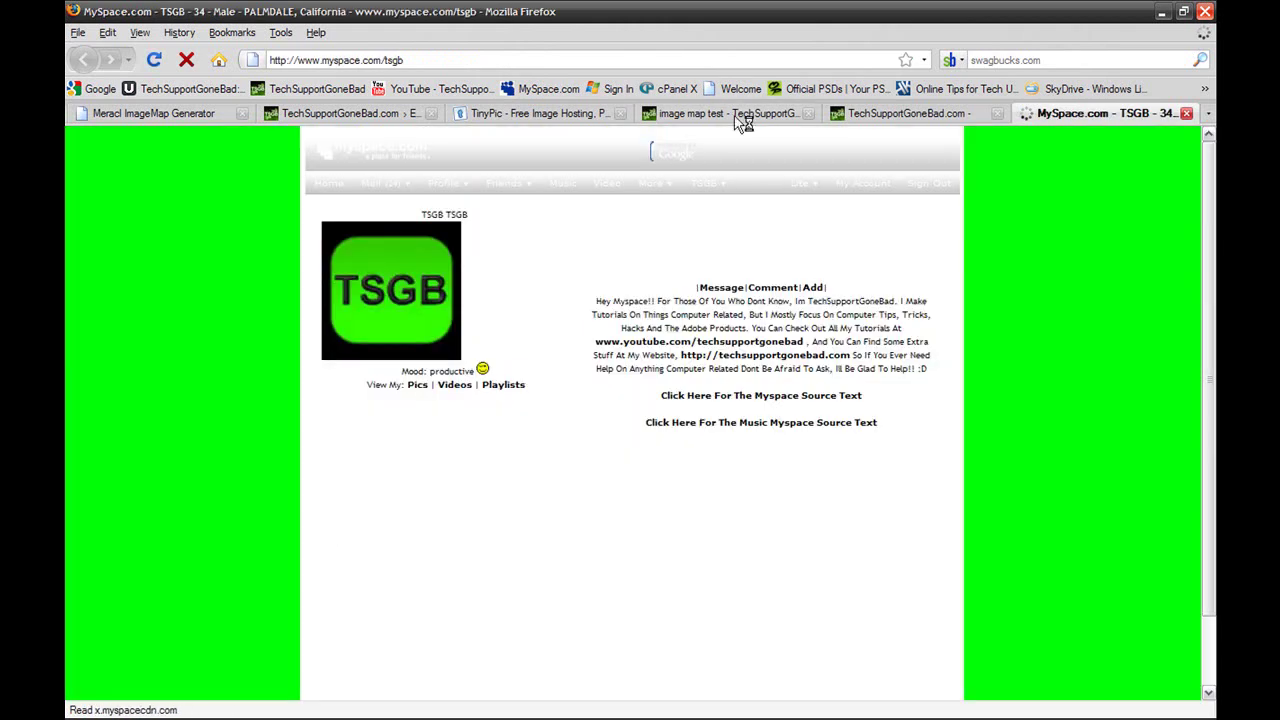
pyautogui.click(740, 118)
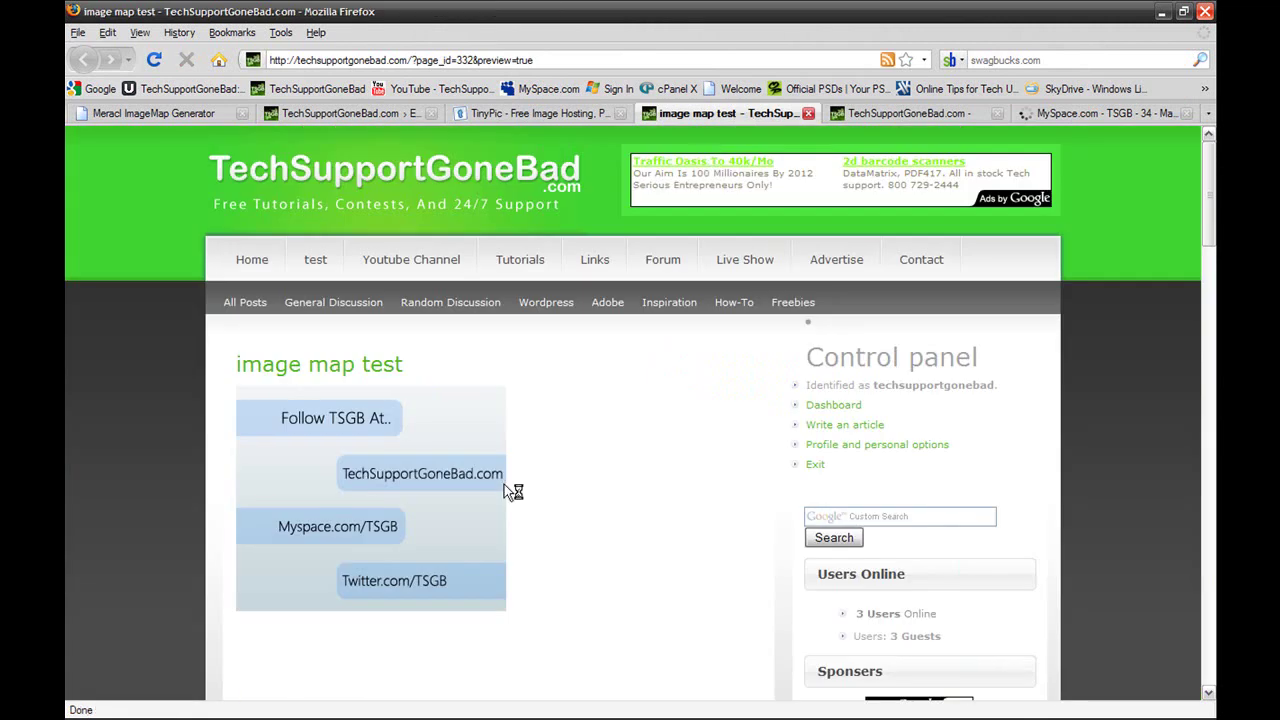
pyautogui.click(403, 588)
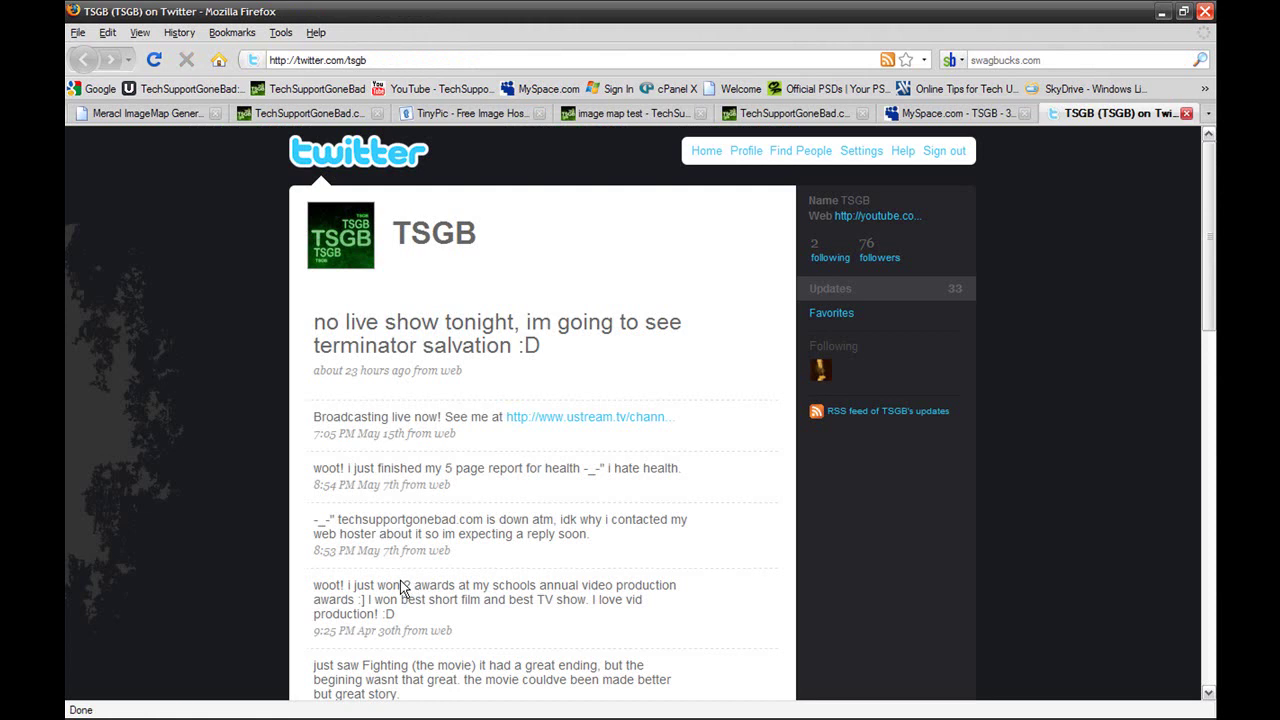
pyautogui.click(625, 116)
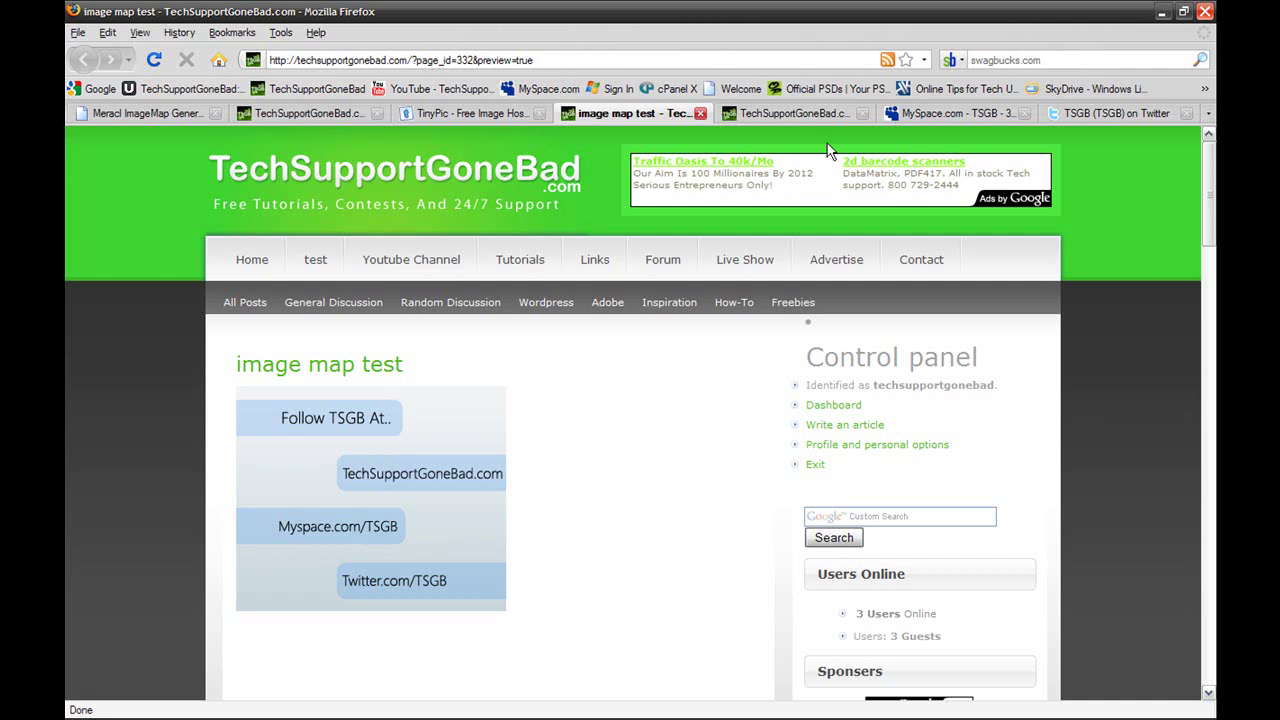
pyautogui.click(862, 113)
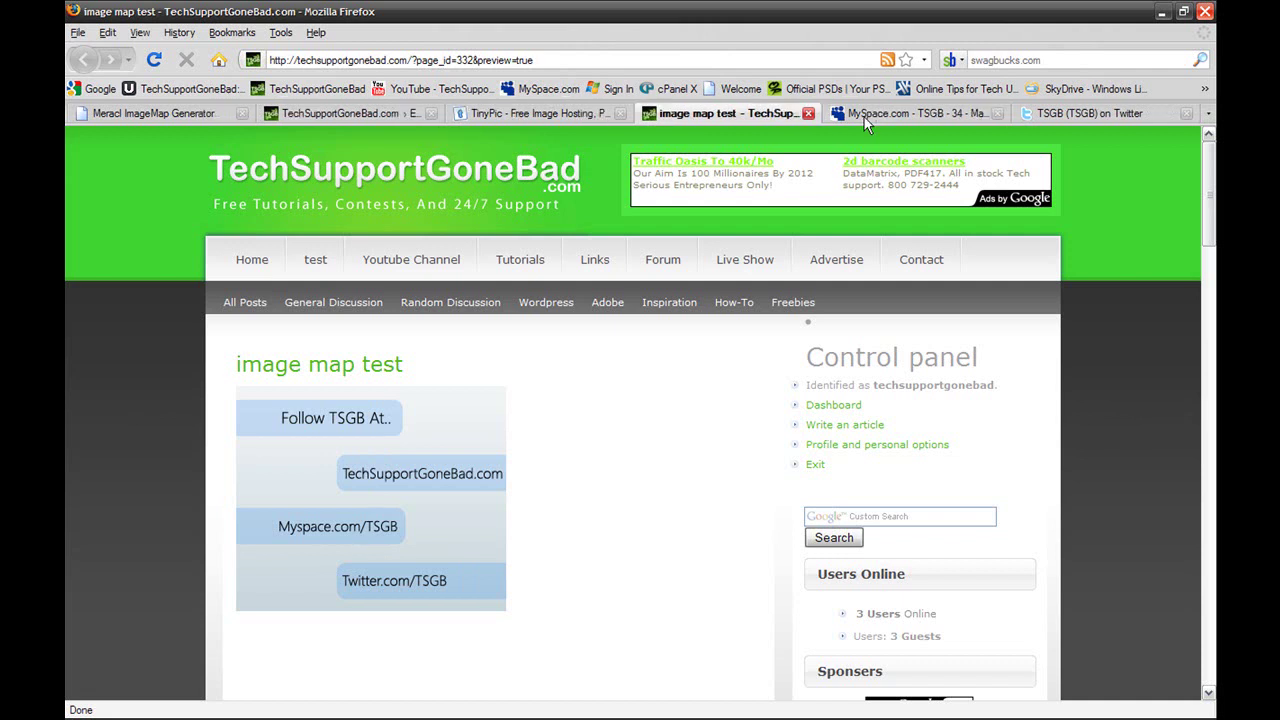
pyautogui.click(999, 114)
# - Close the Twitter, image map test and Untitled tabs, leaving the Meracl ImageMap Generator page showing
pyautogui.click(1178, 113)
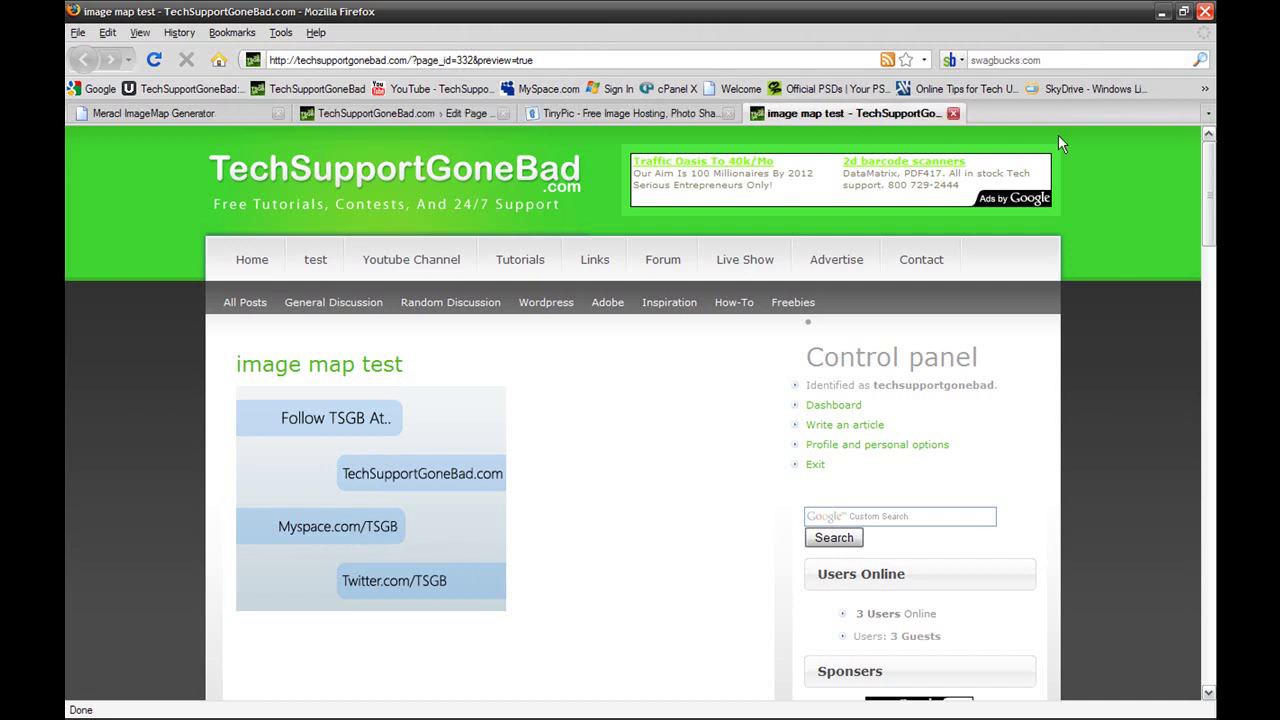
pyautogui.click(953, 114)
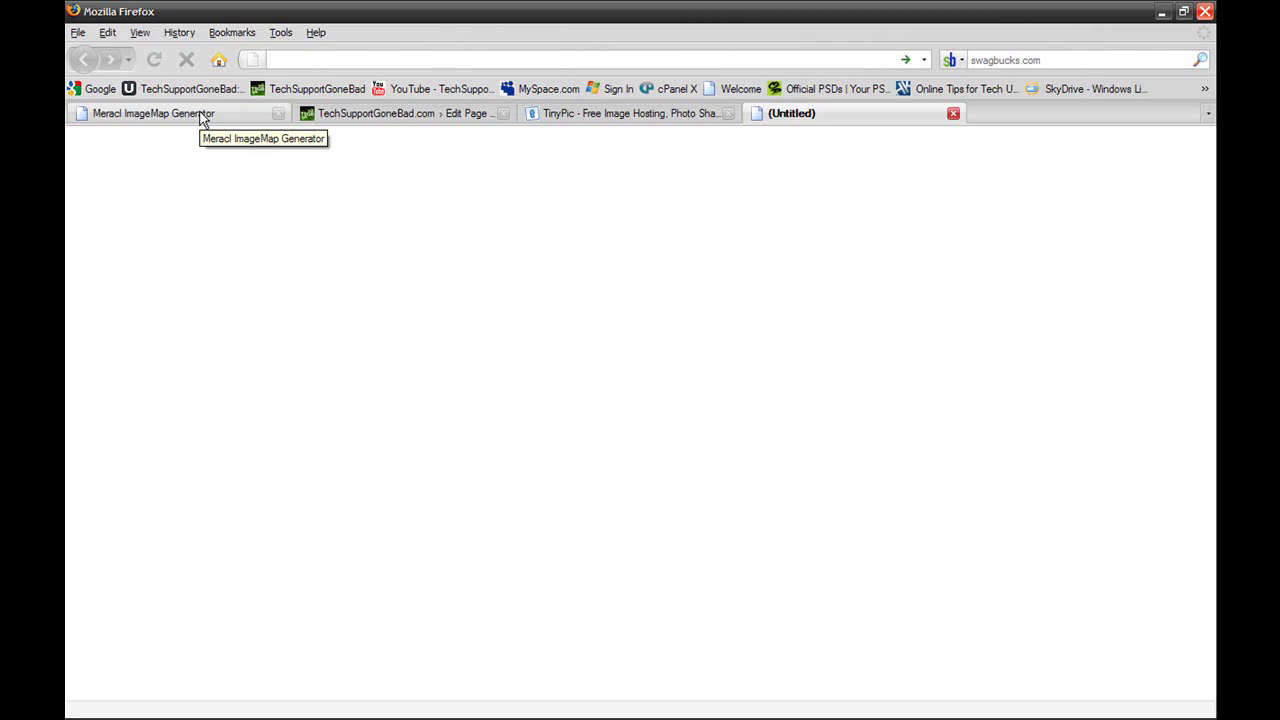
pyautogui.click(203, 116)
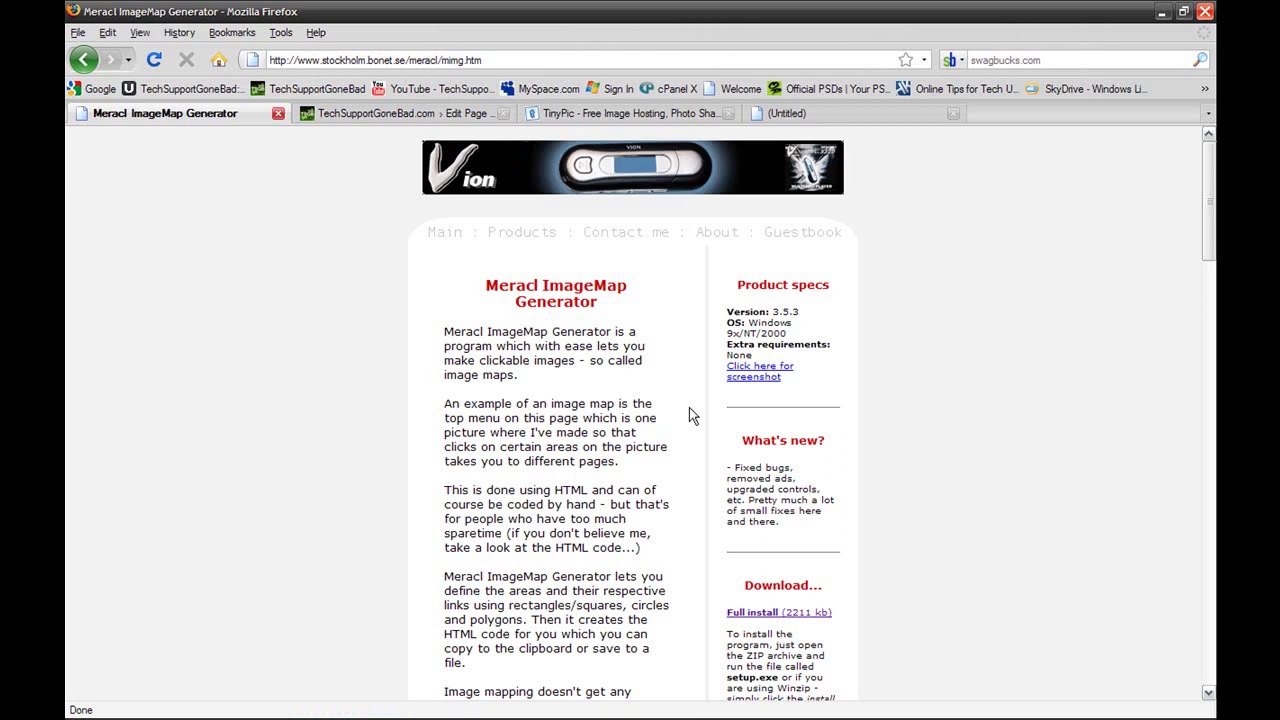
pyautogui.click(954, 113)
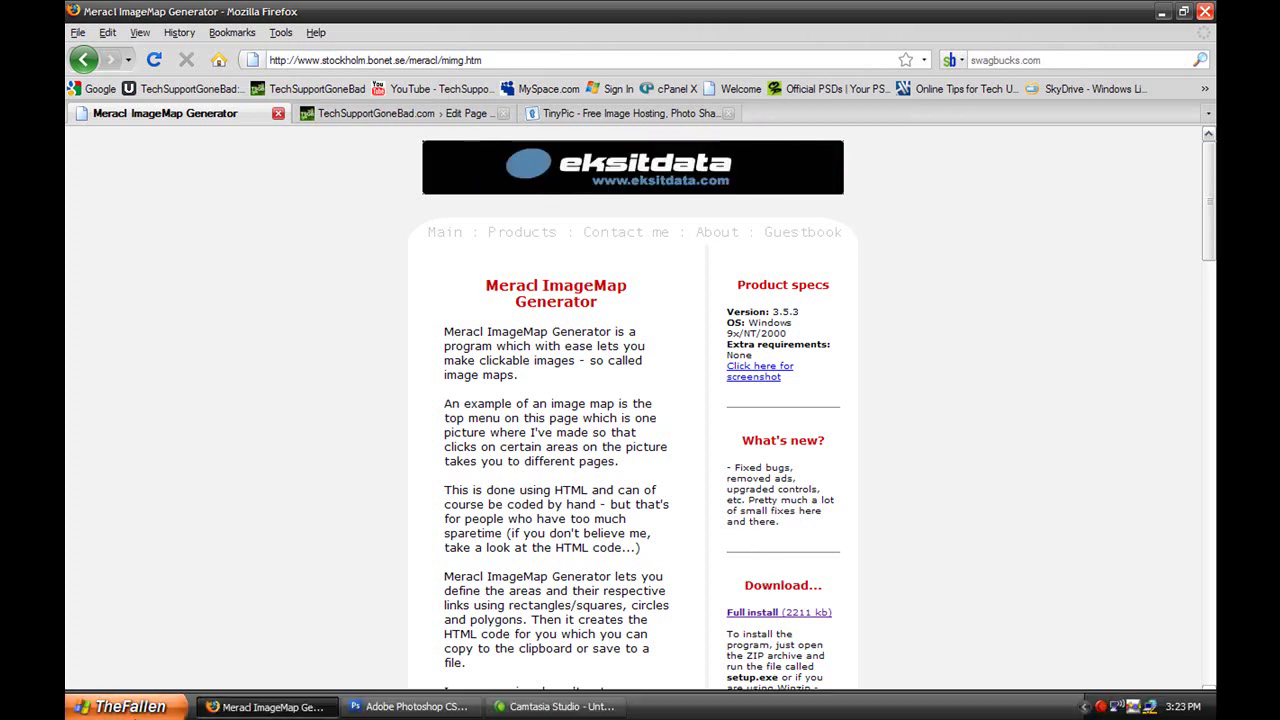
# - Launch Meracl ImageMap Generator from Start and begin a new image map loaded from the hard drive
pyautogui.click(267, 706)
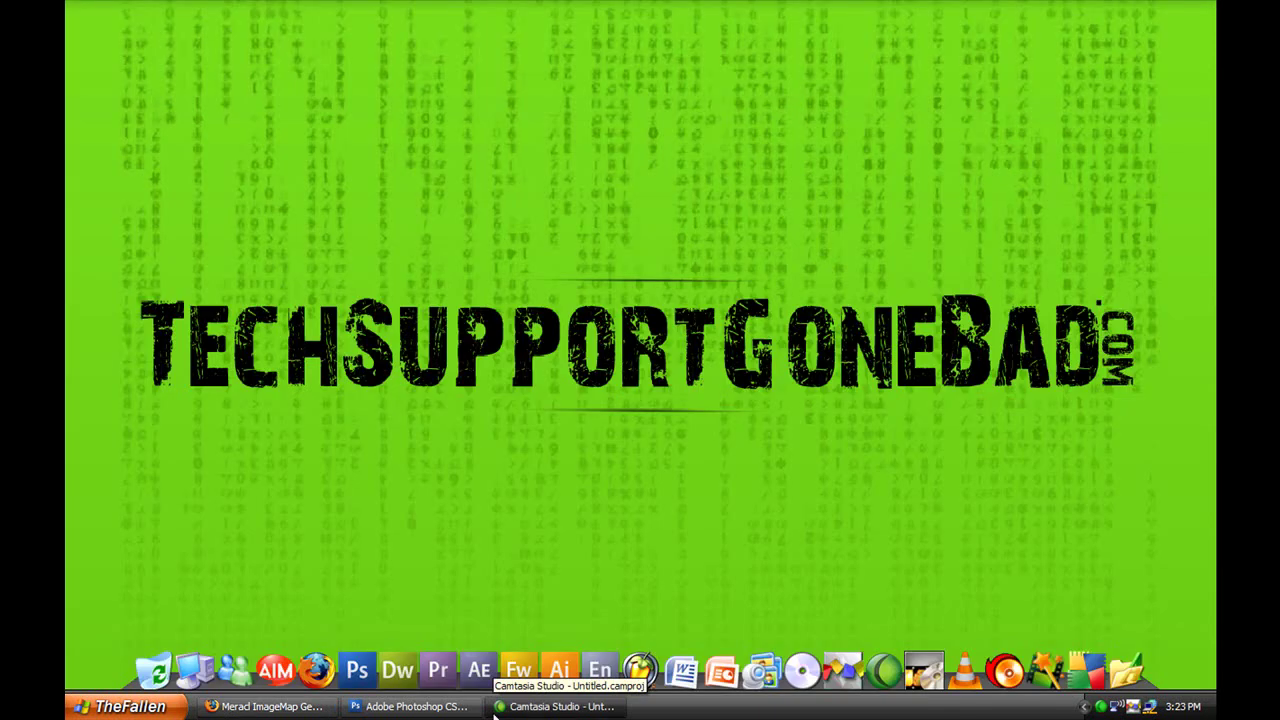
pyautogui.click(120, 706)
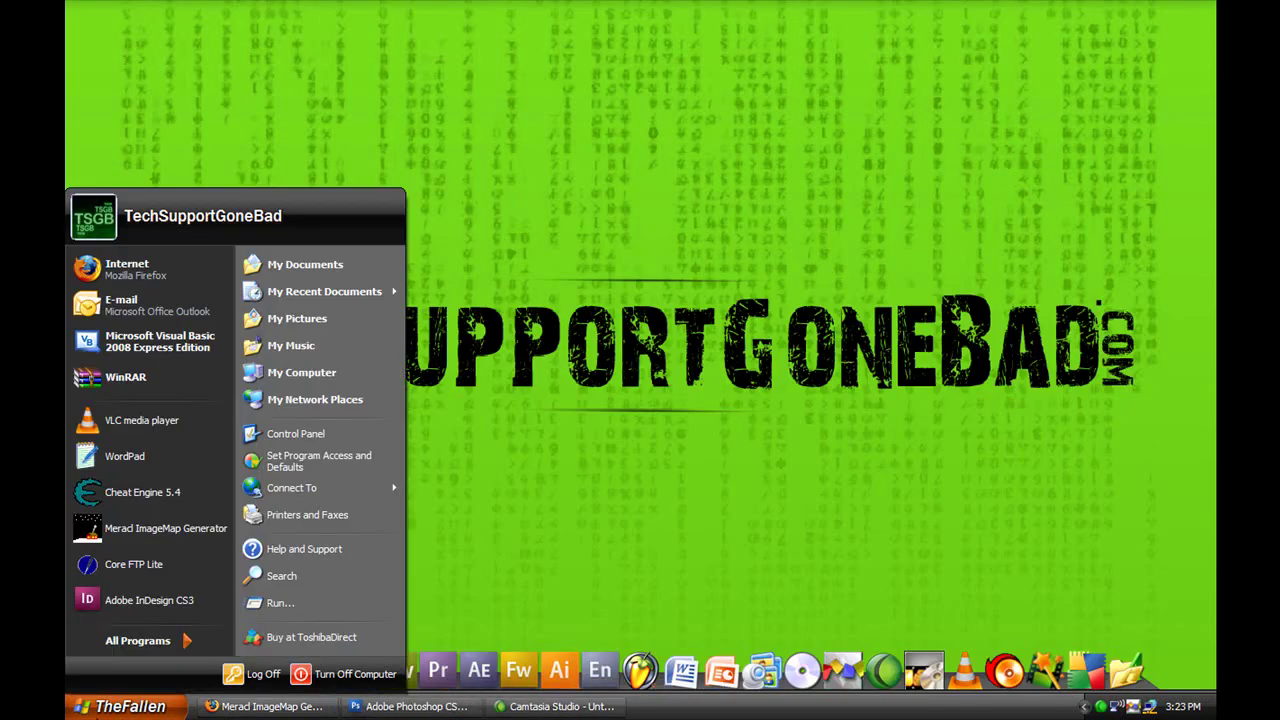
pyautogui.click(177, 527)
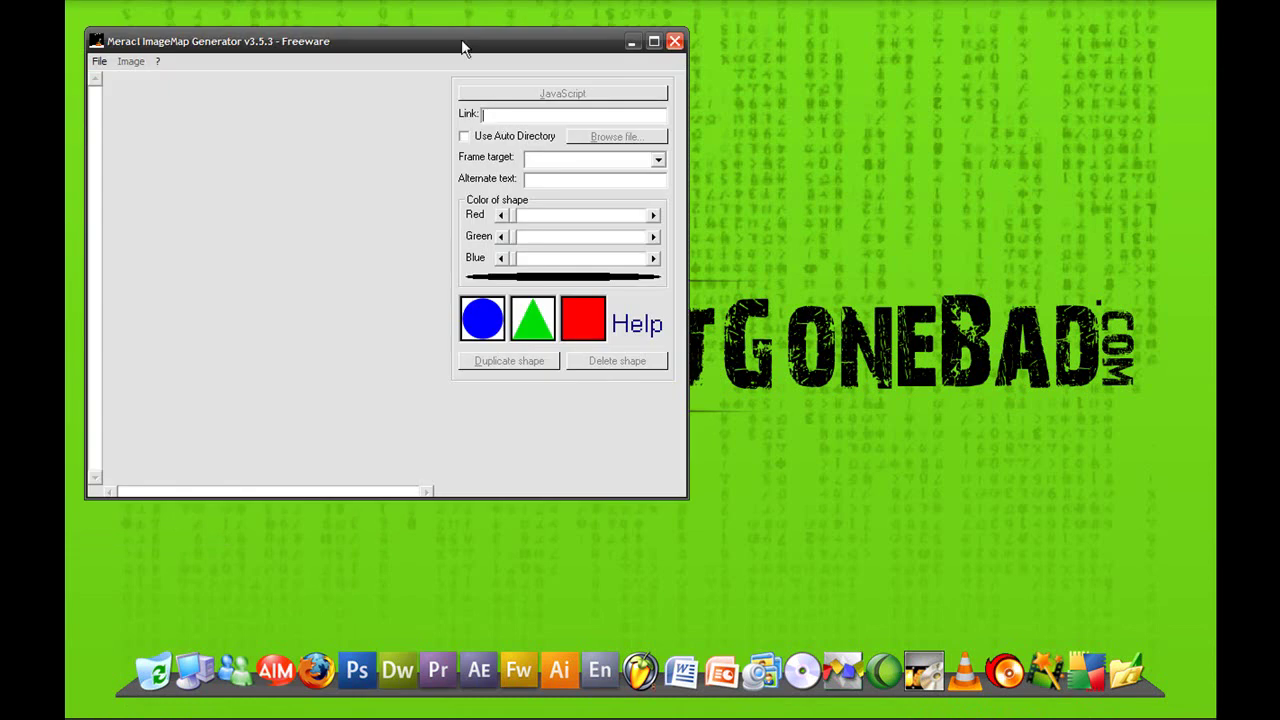
pyautogui.moveTo(459, 45); pyautogui.dragTo(673, 93)
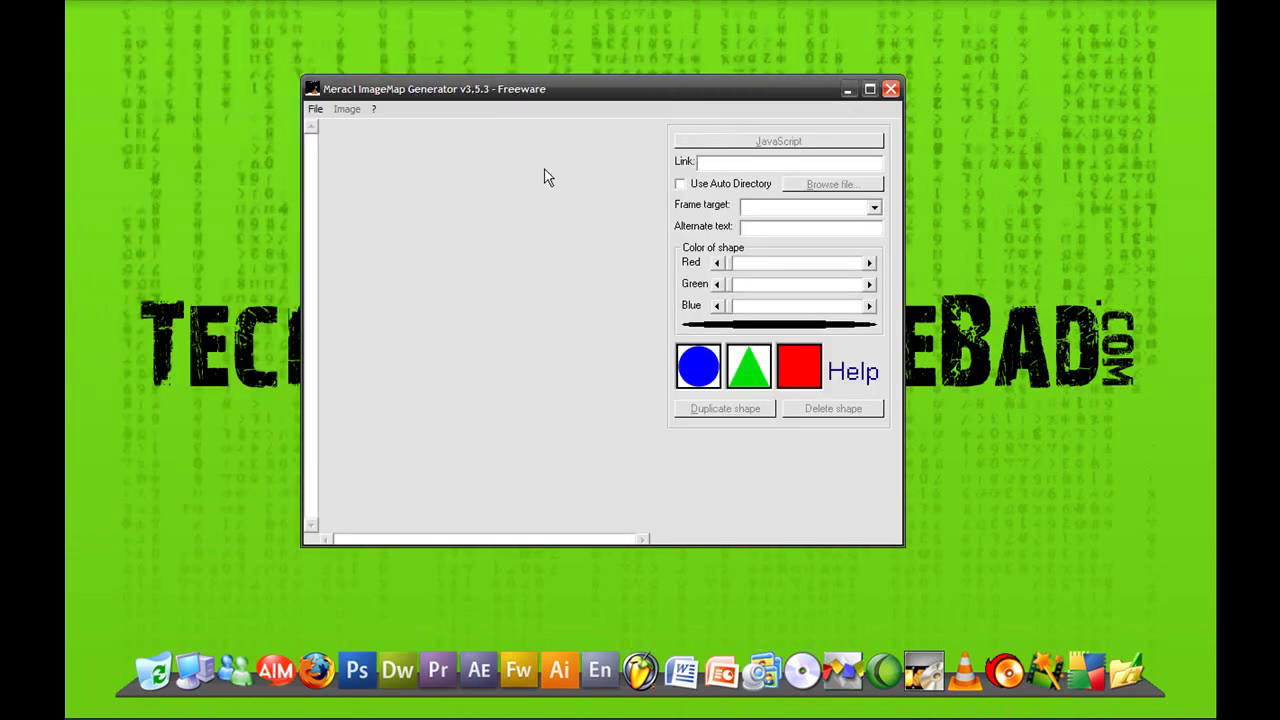
pyautogui.click(316, 111)
pyautogui.moveTo(350, 129)
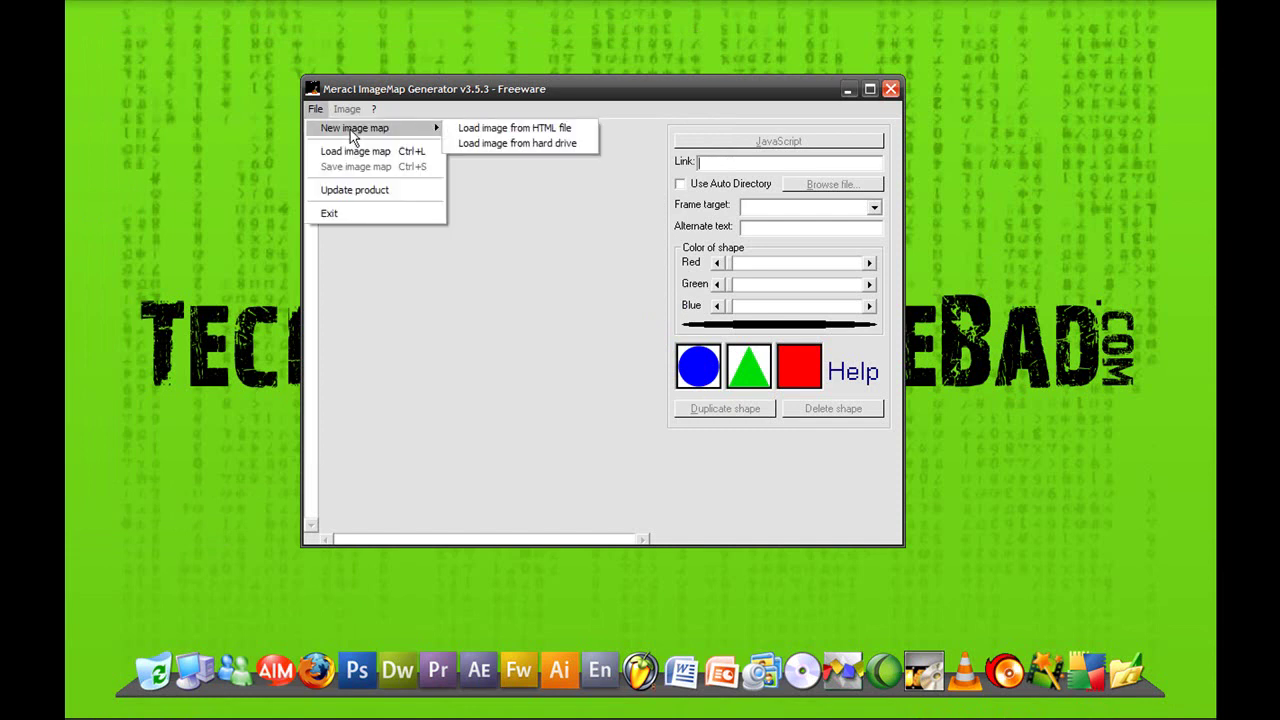
pyautogui.click(520, 143)
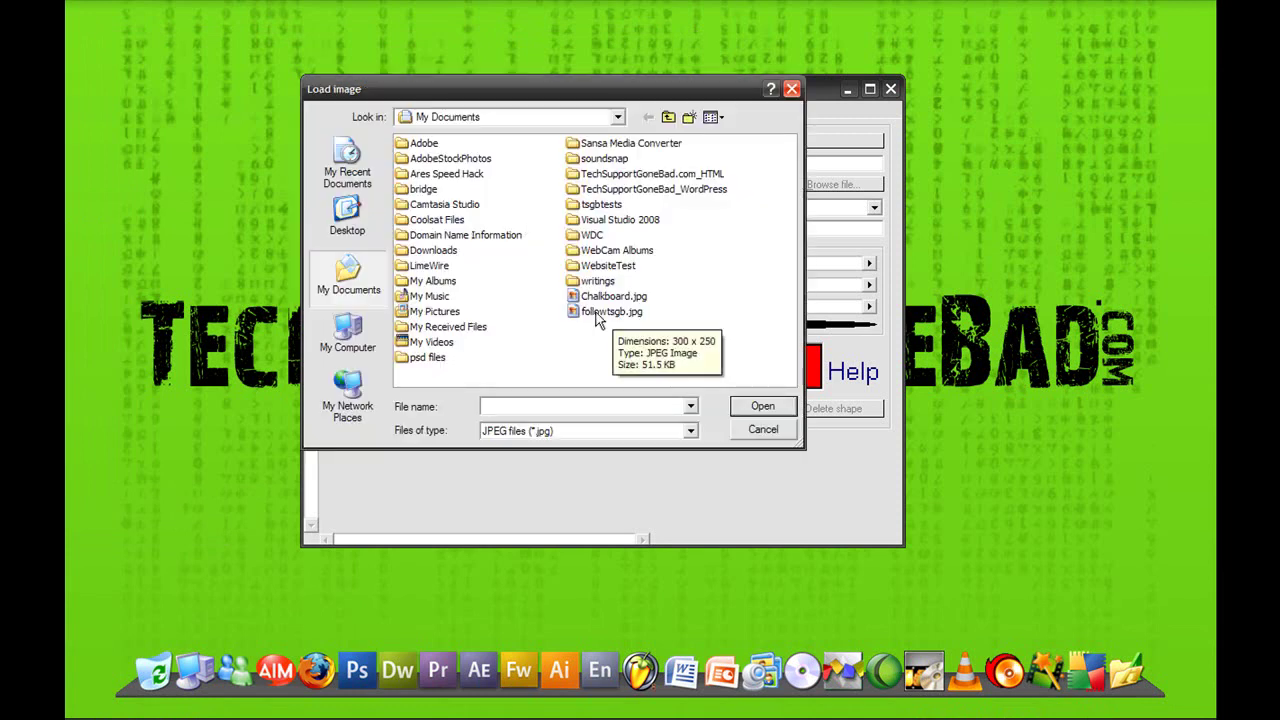
# - Load followtsgb.jpg as the image and set its Usemap name to 3
pyautogui.doubleClick(608, 312)
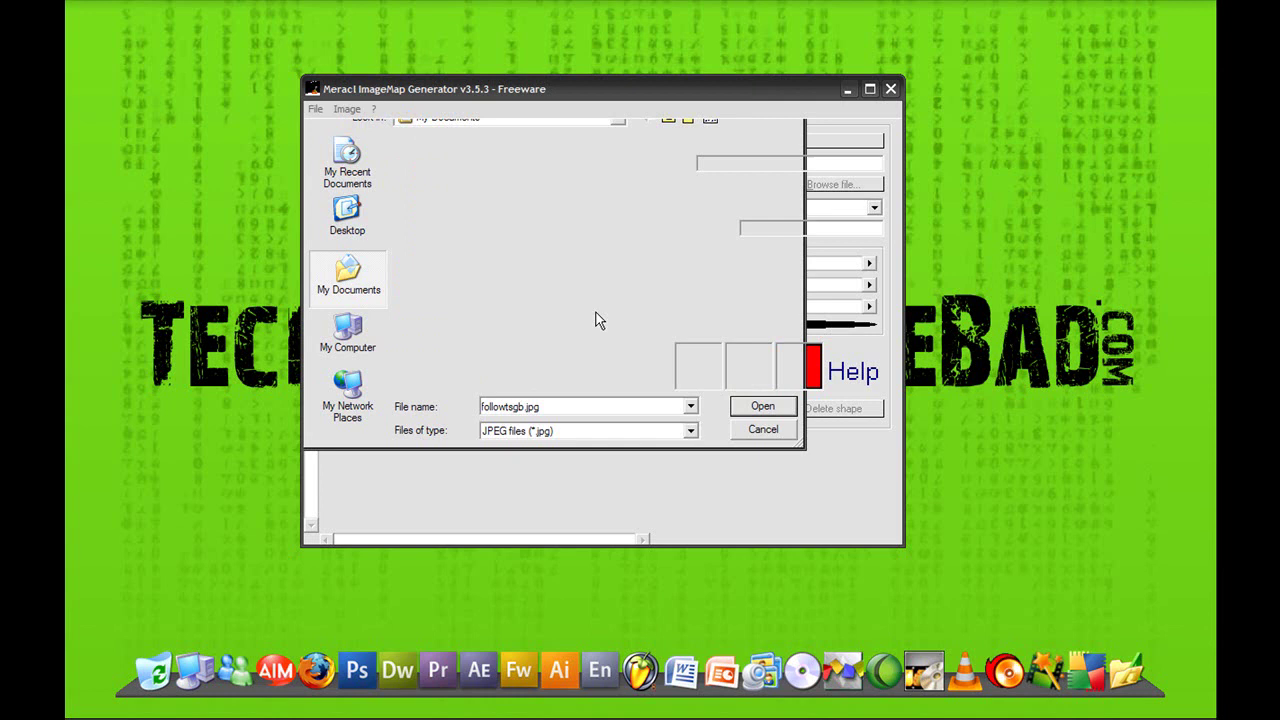
pyautogui.moveTo(378, 95); pyautogui.dragTo(725, 202)
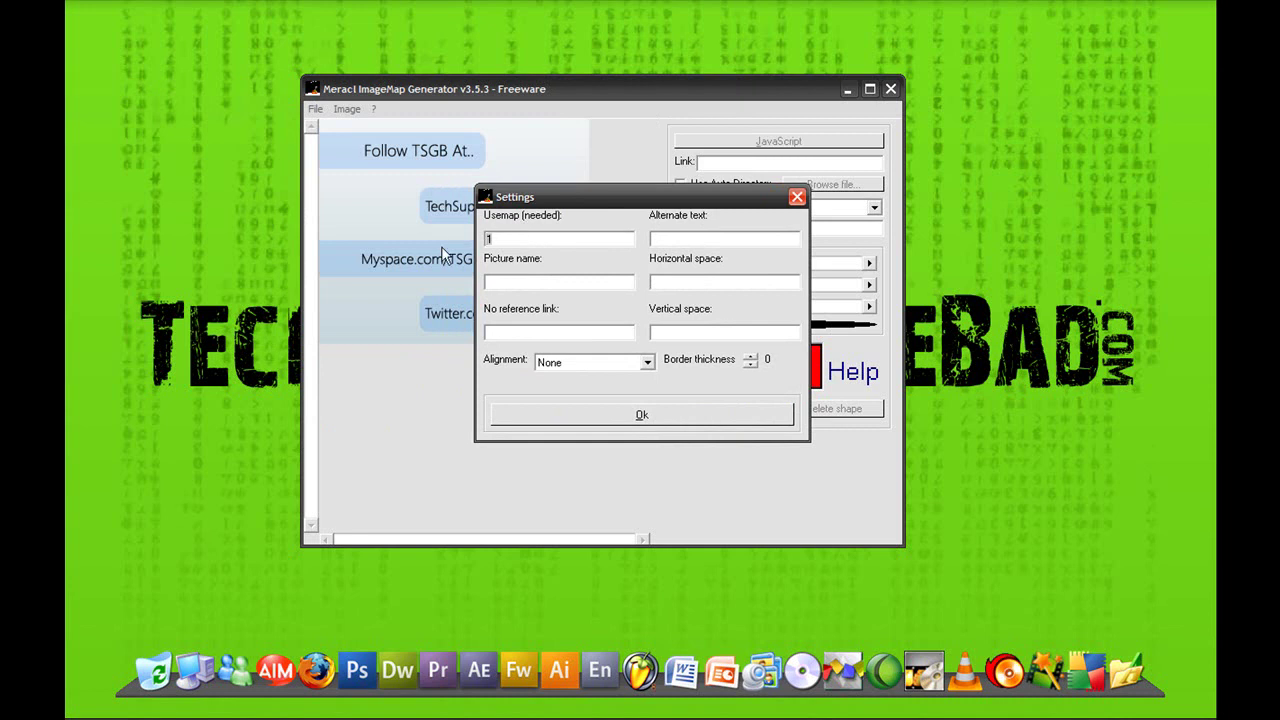
pyautogui.write('3')
pyautogui.click(618, 425)
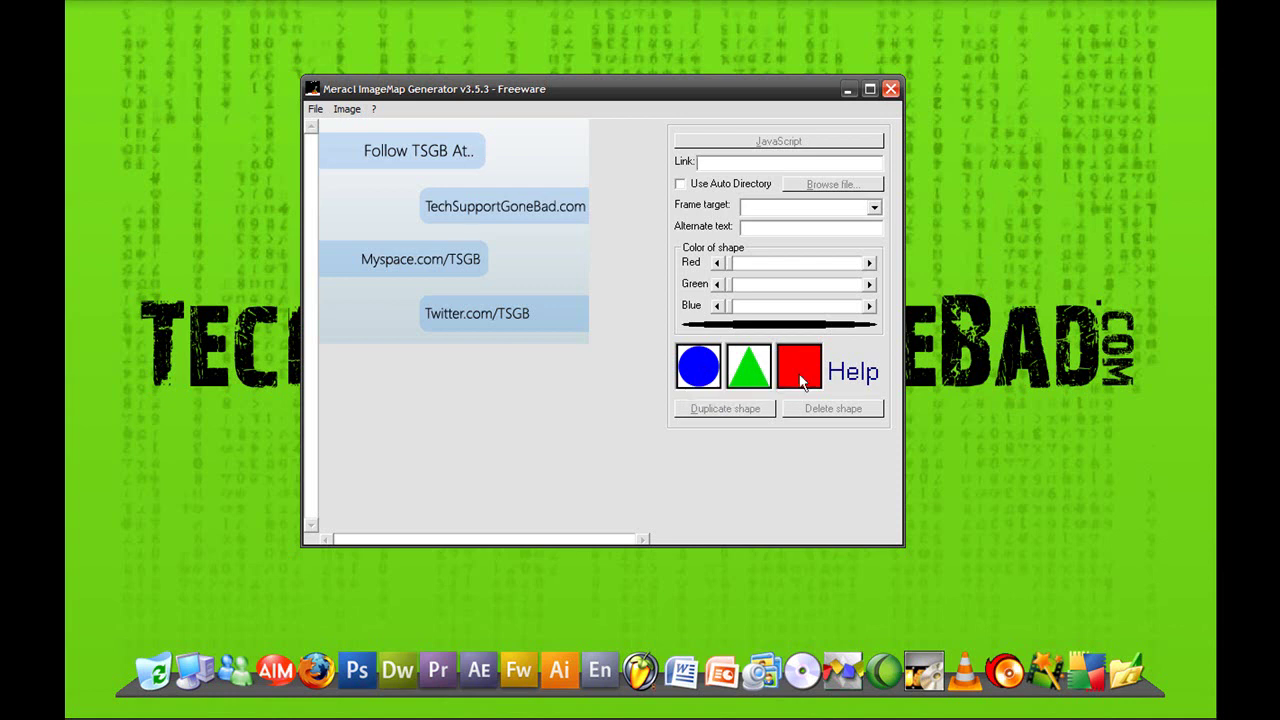
# - Draw a trial circle over TechSupportGoneBad.com, then remove it with Image > Delete shape
pyautogui.click(713, 374)
pyautogui.click(443, 222)
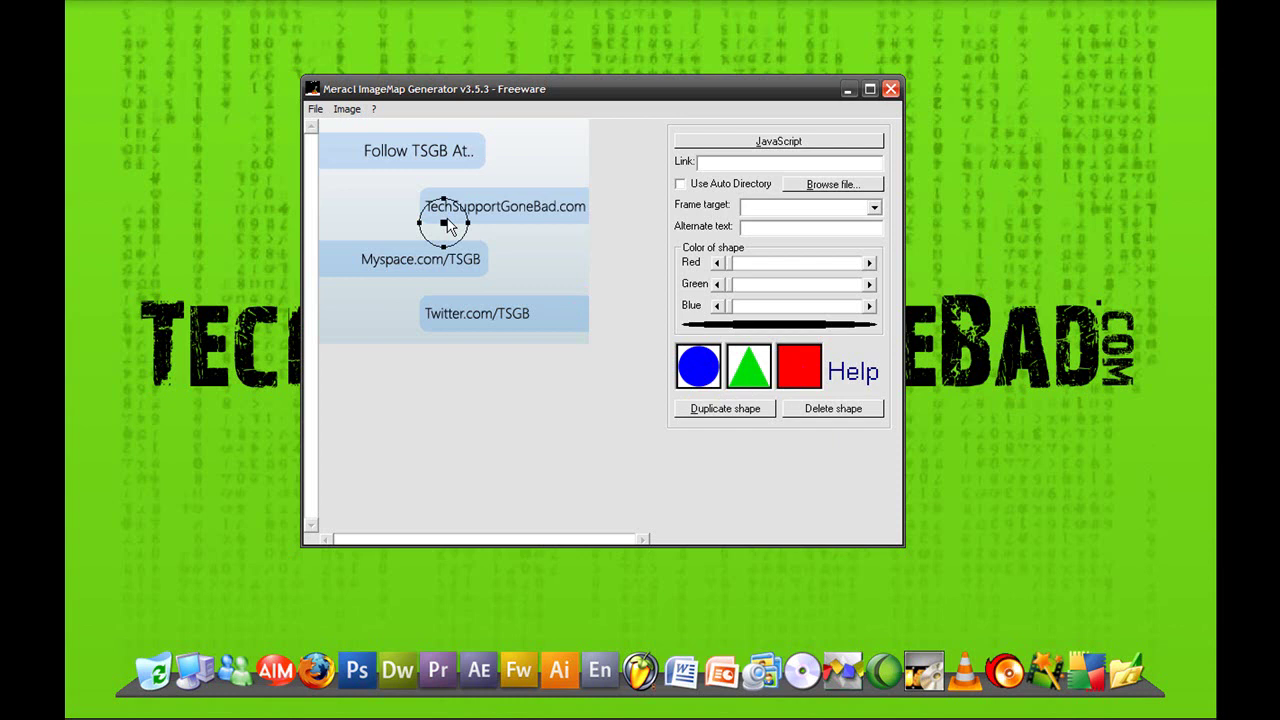
pyautogui.moveTo(443, 200); pyautogui.dragTo(430, 176)
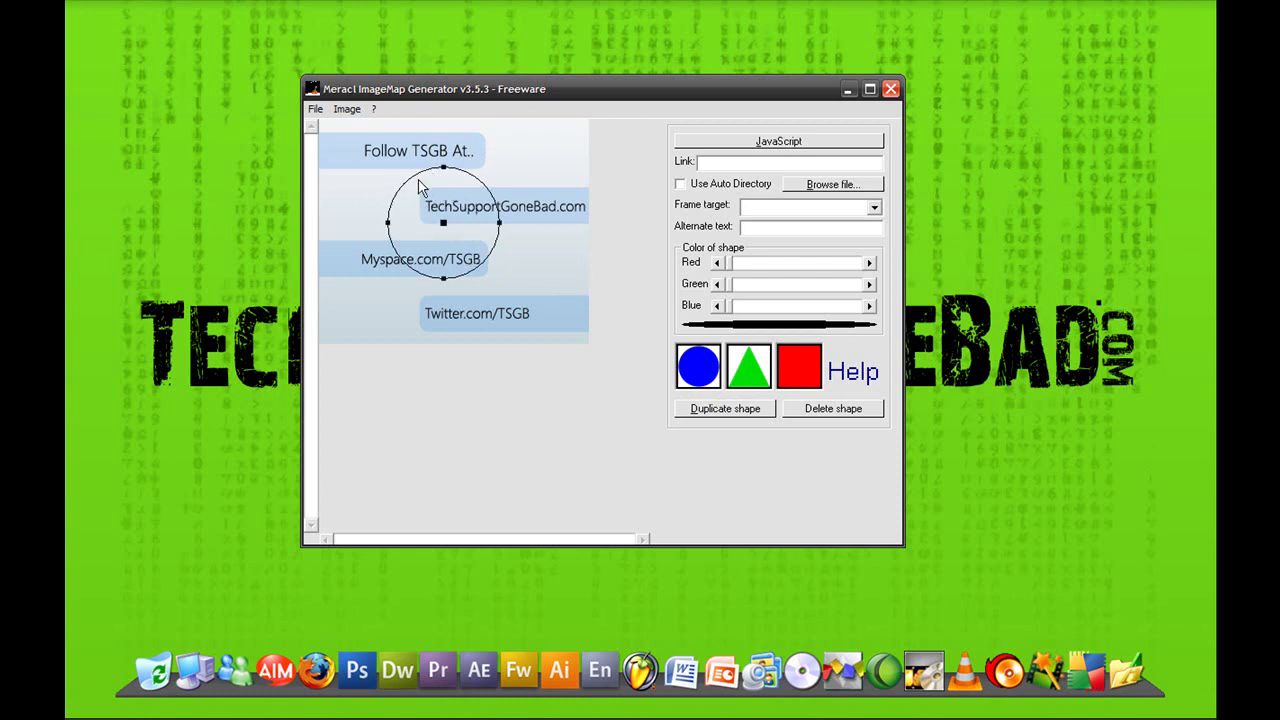
pyautogui.click(347, 108)
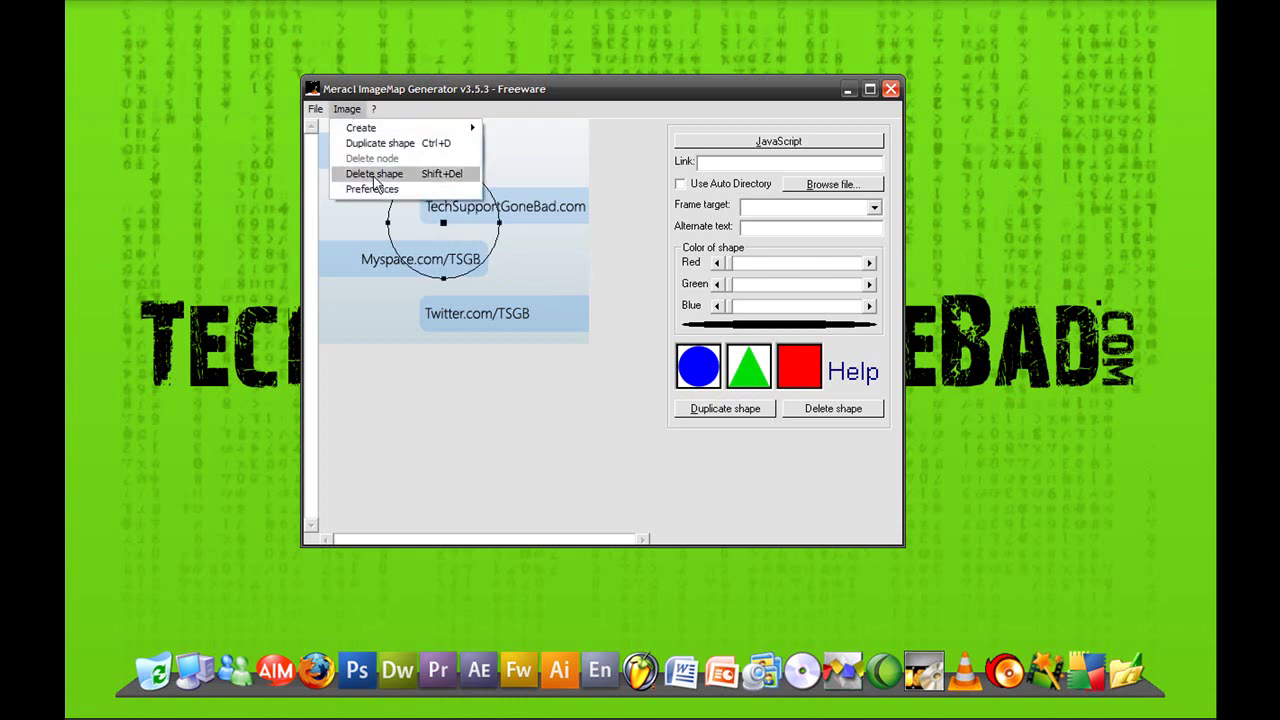
pyautogui.click(376, 177)
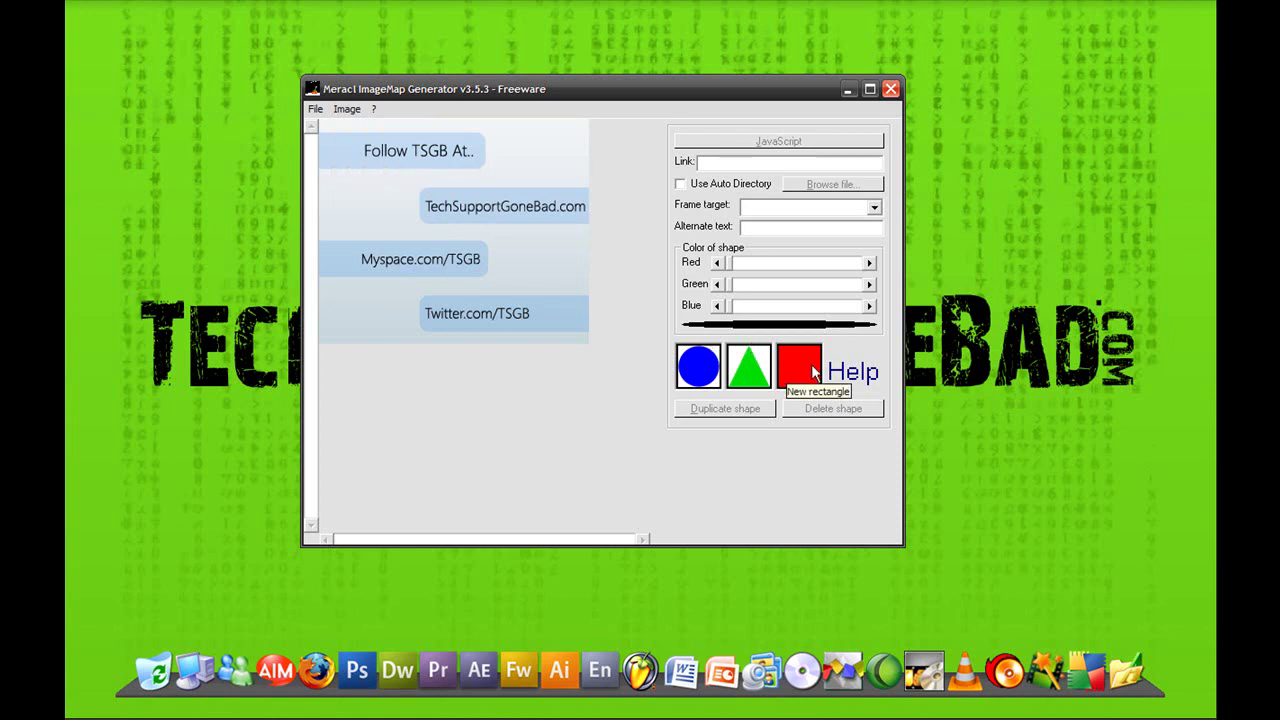
pyautogui.moveTo(811, 364); pyautogui.dragTo(589, 225)
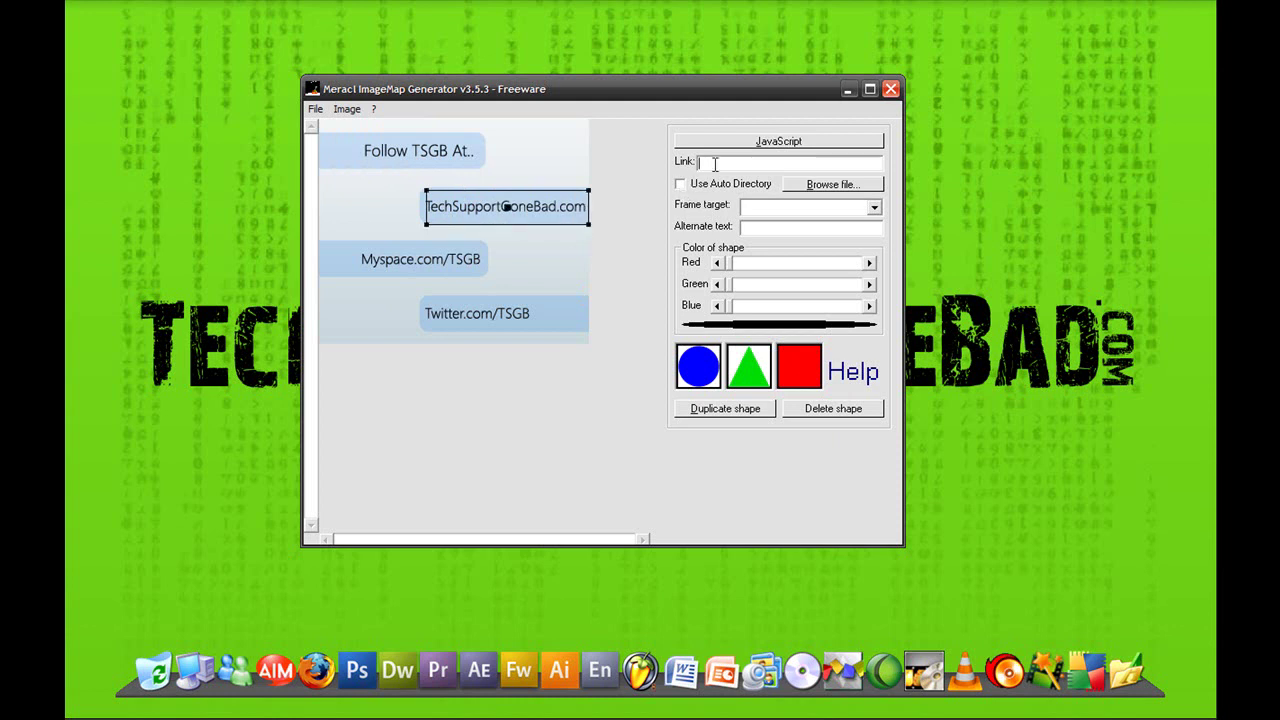
pyautogui.write('http://www.techsupportgonebad.com')
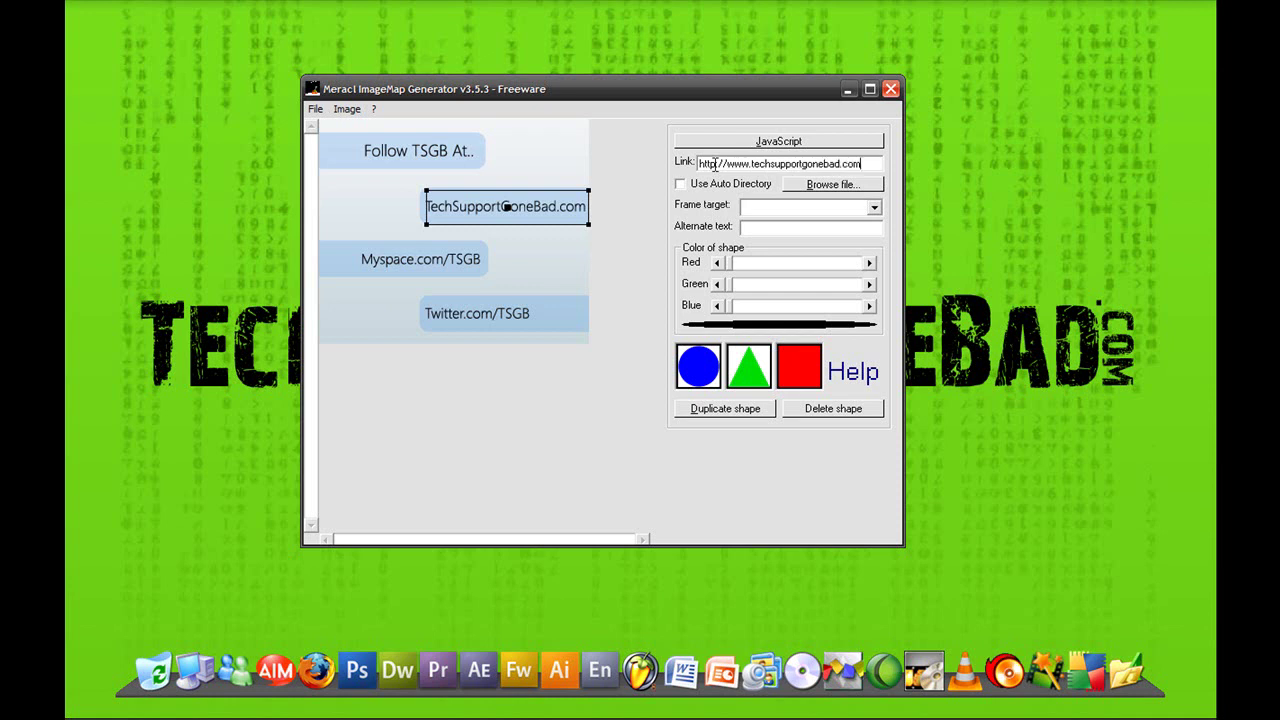
pyautogui.click(873, 208)
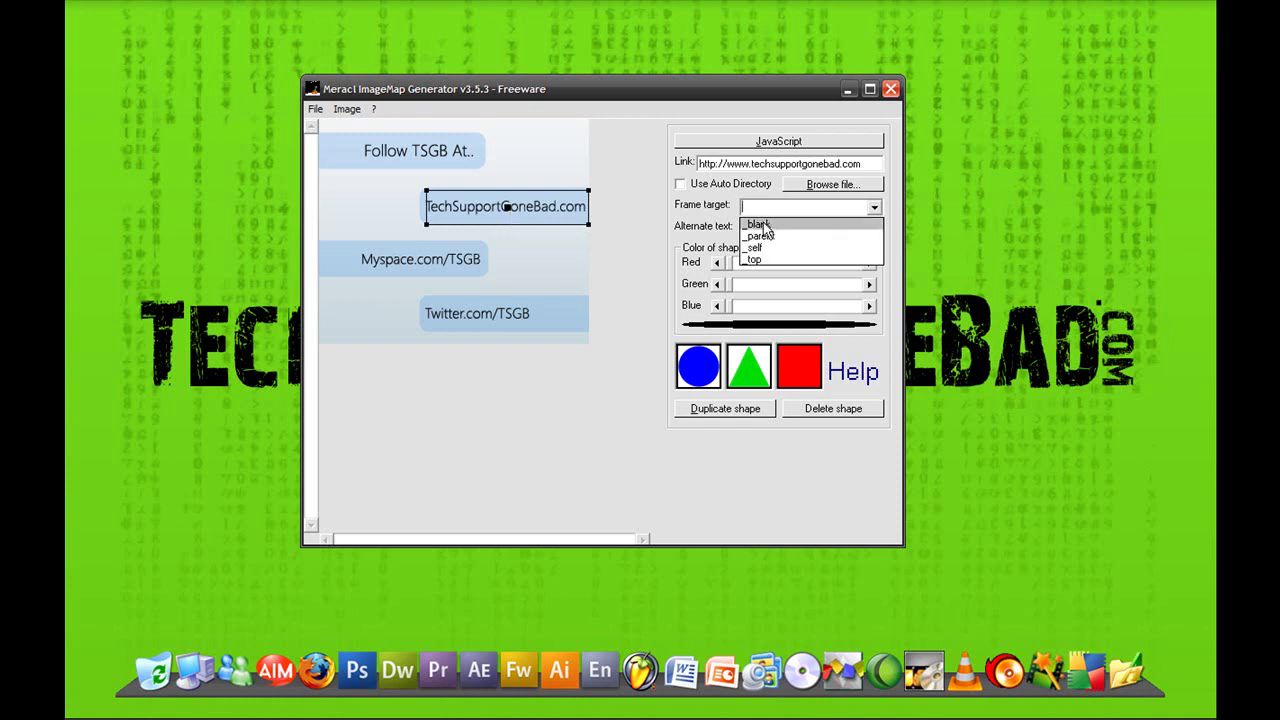
pyautogui.click(764, 226)
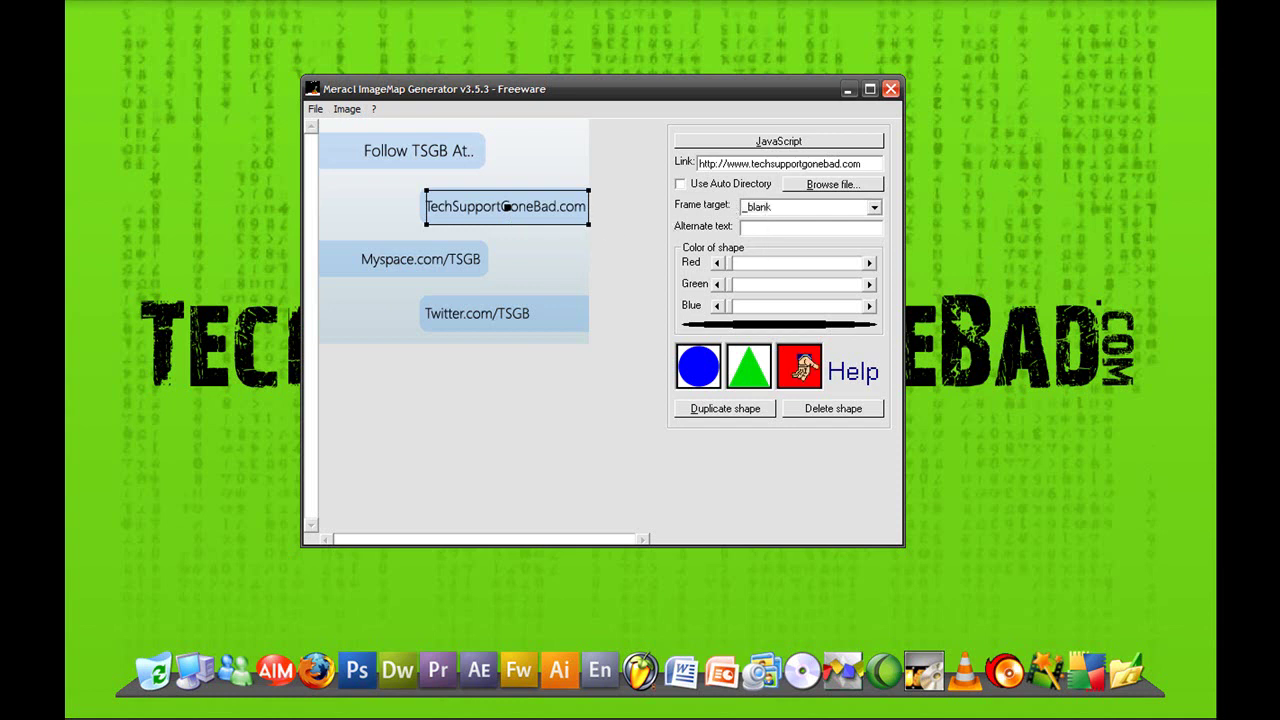
# - Add a second rectangle and stretch it over Myspace.com/TSGB
pyautogui.click(803, 366)
pyautogui.moveTo(449, 271); pyautogui.dragTo(485, 256)
pyautogui.click(743, 165)
pyautogui.write('http')
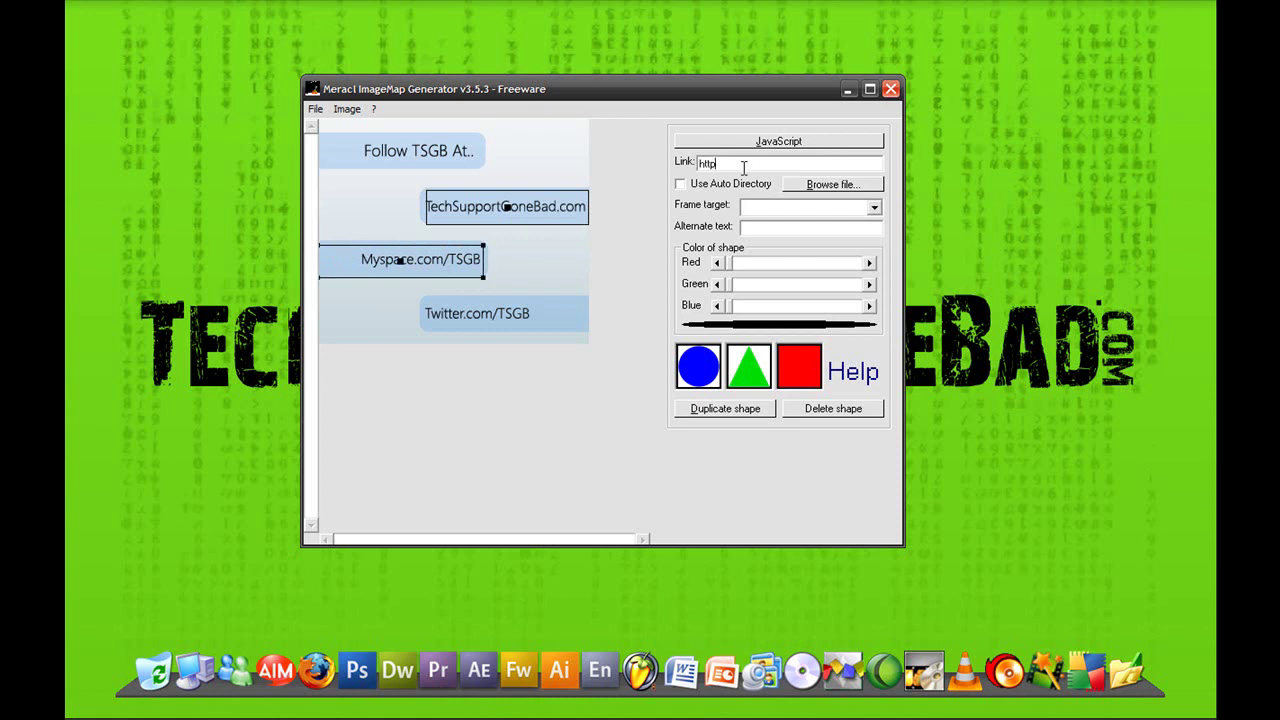
pyautogui.write('://www.myspace.com/tsgb')
pyautogui.click(439, 320)
pyautogui.moveTo(441, 324); pyautogui.dragTo(591, 303)
pyautogui.click(724, 164)
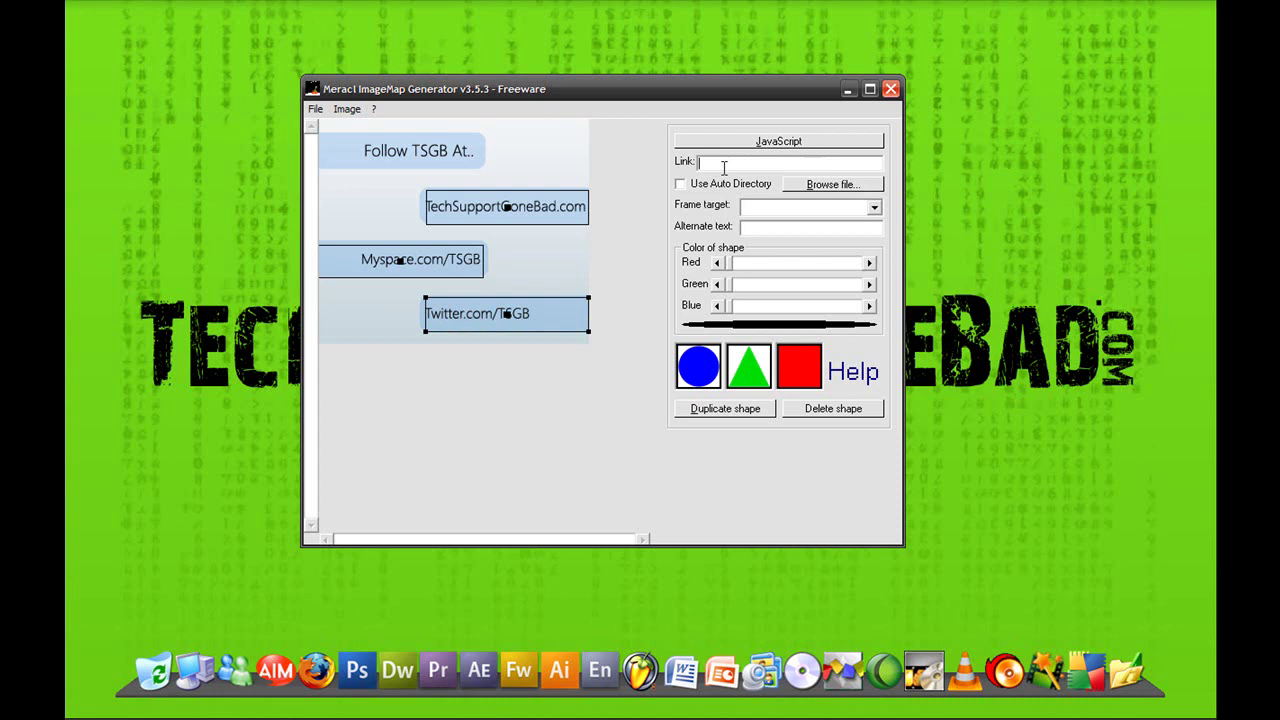
pyautogui.write('http://twitter.com/tsgb')
# - Generate the HTML via File > Save image map and copy the code to the clipboard
pyautogui.click(316, 110)
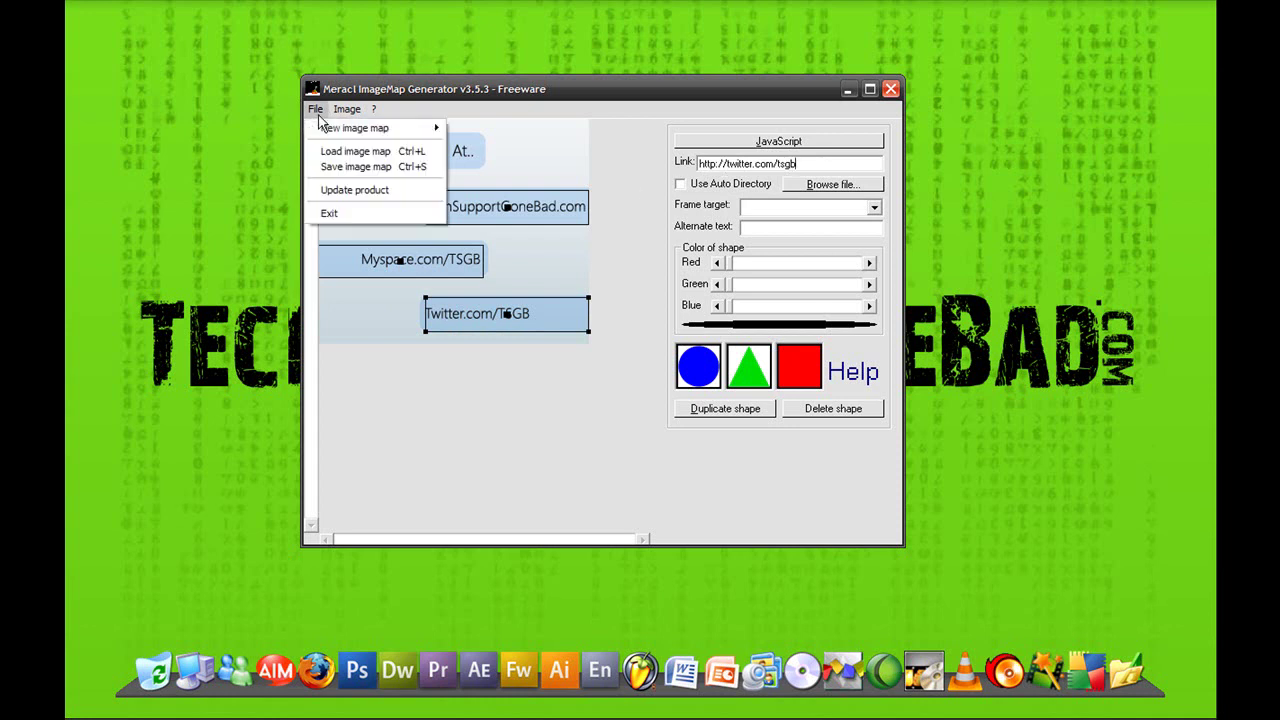
pyautogui.click(381, 168)
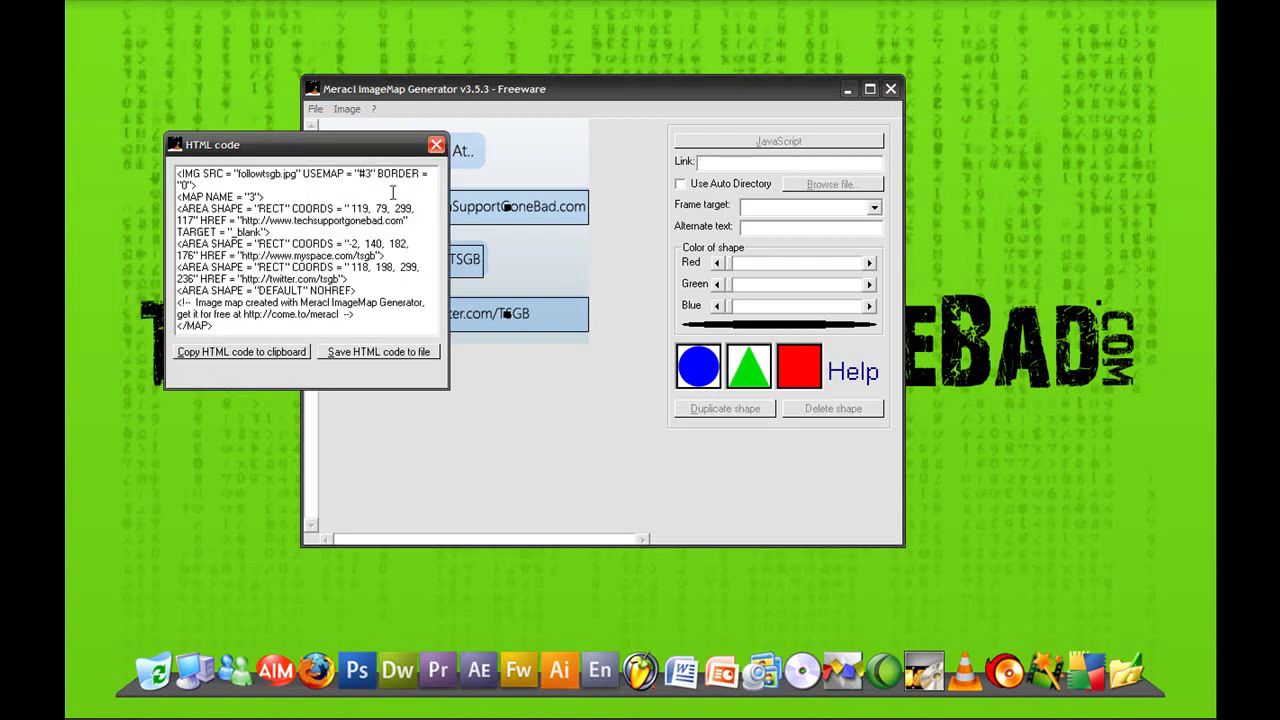
pyautogui.click(256, 362)
pyautogui.click(296, 352)
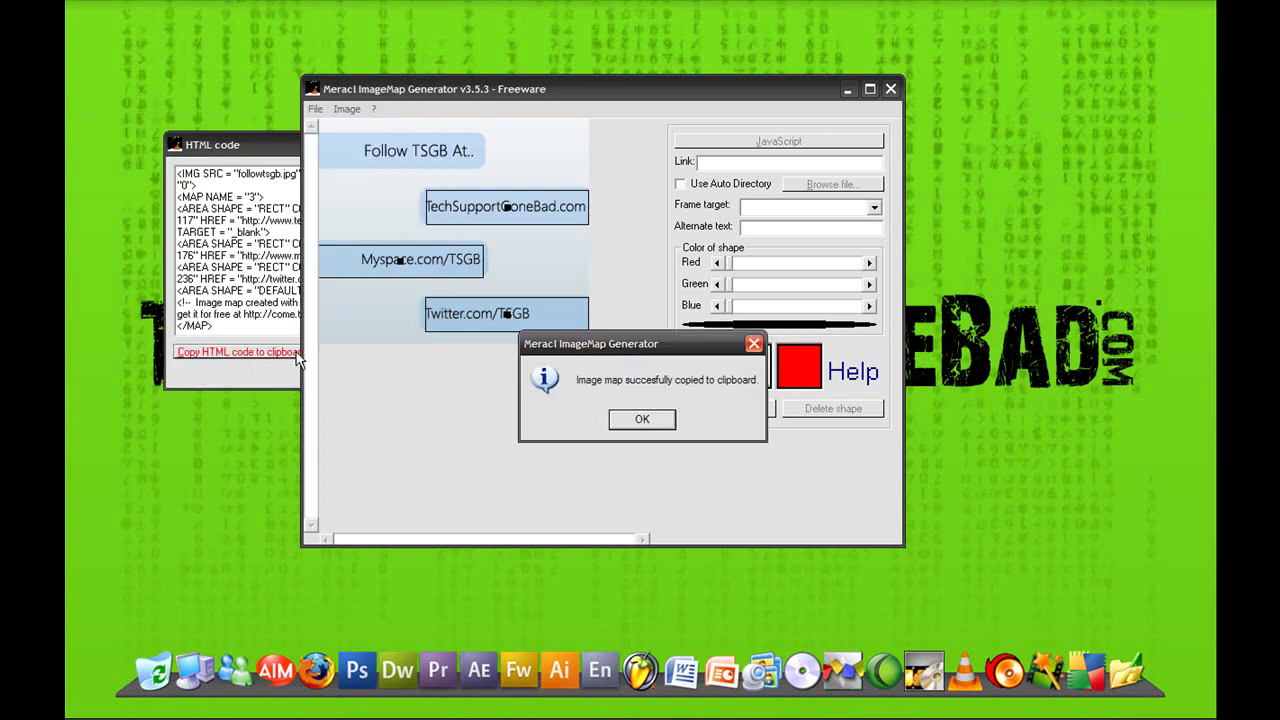
pyautogui.click(634, 424)
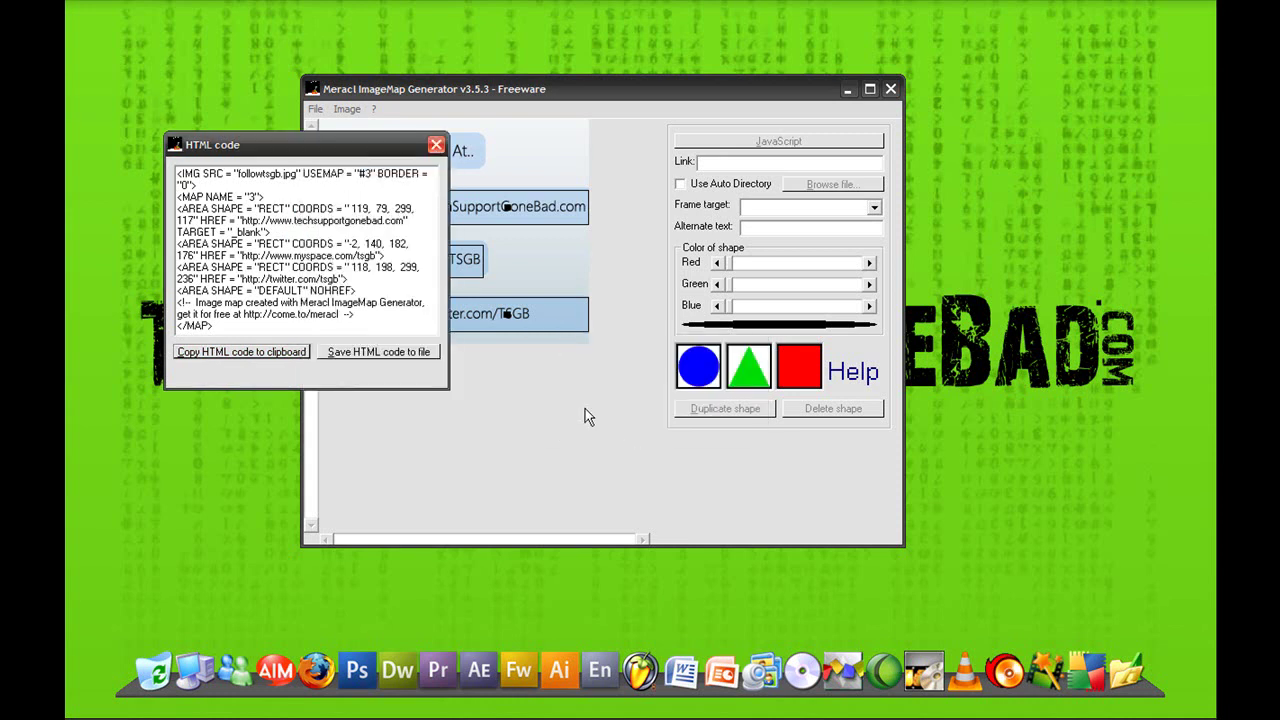
pyautogui.click(441, 146)
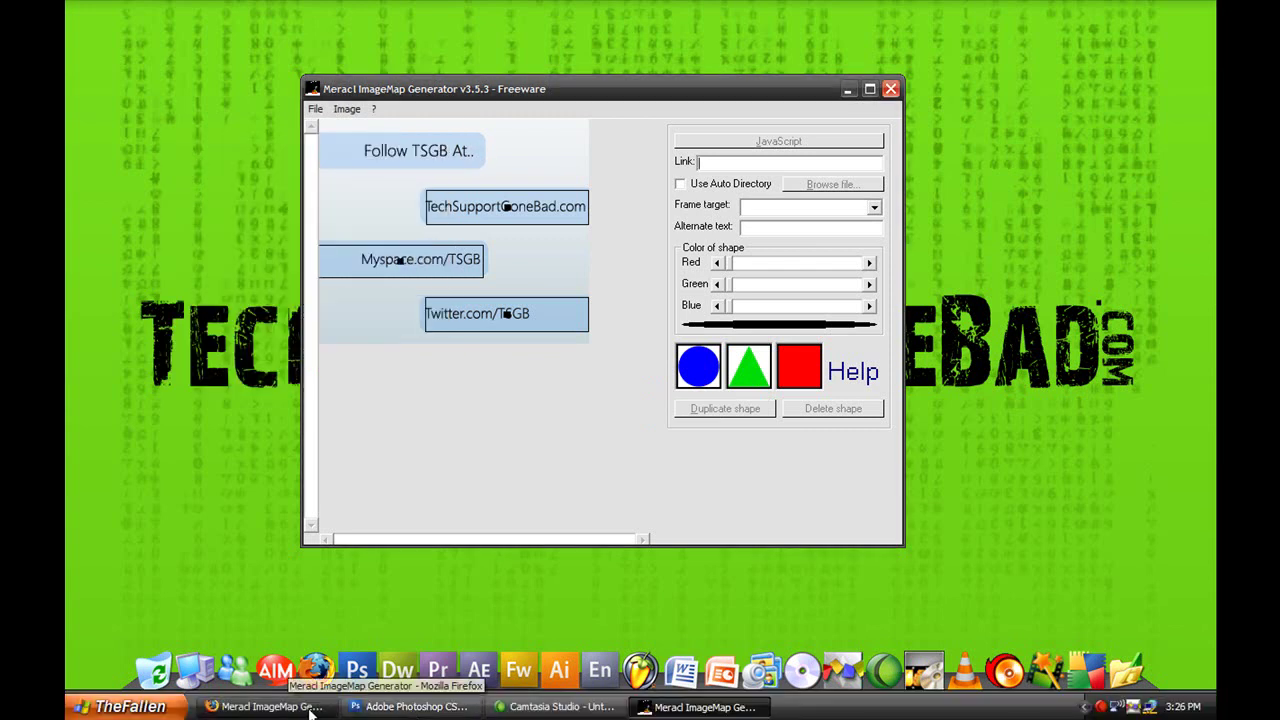
# - Title the WordPress page 'image map test'
pyautogui.click(310, 712)
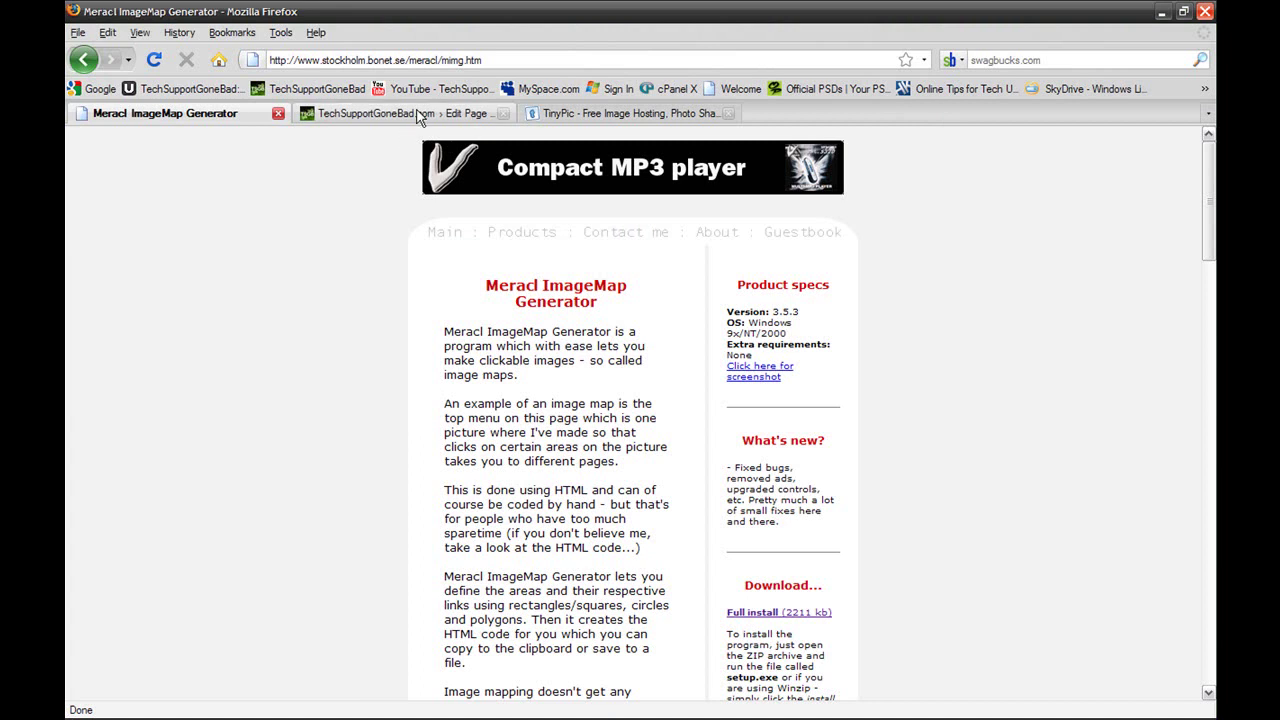
pyautogui.click(418, 115)
pyautogui.click(407, 268)
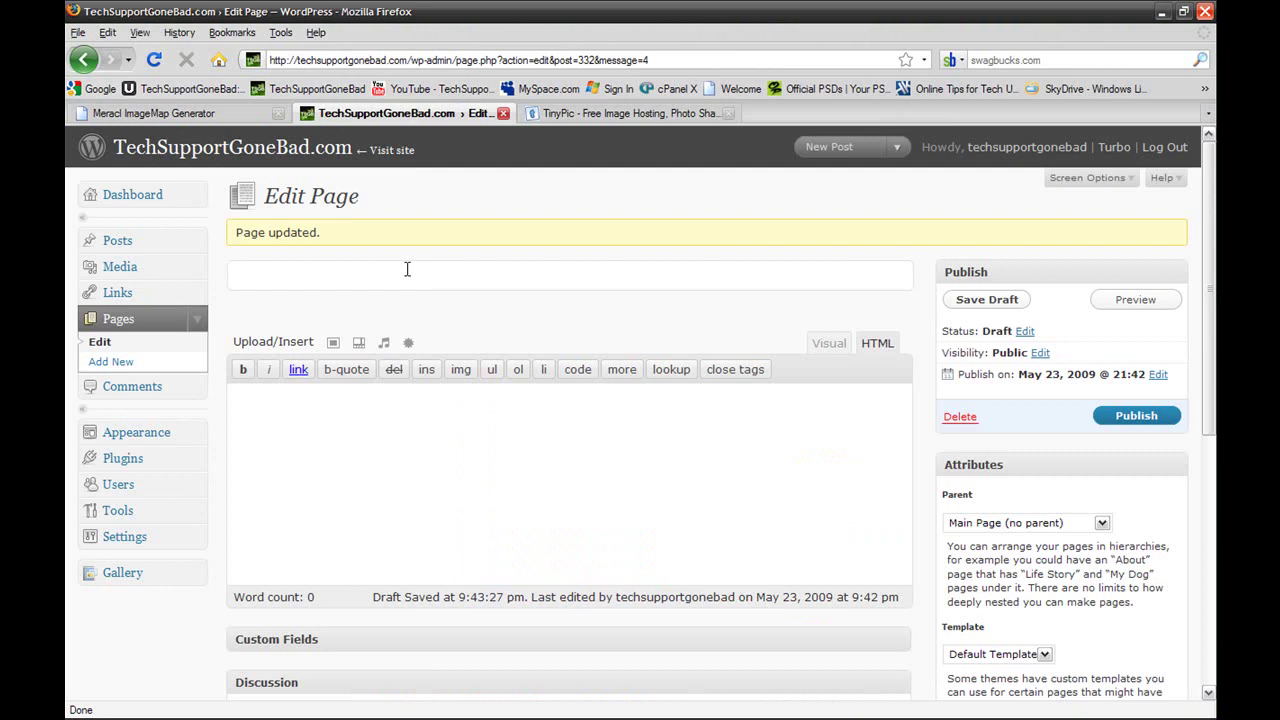
pyautogui.write('image map tse')
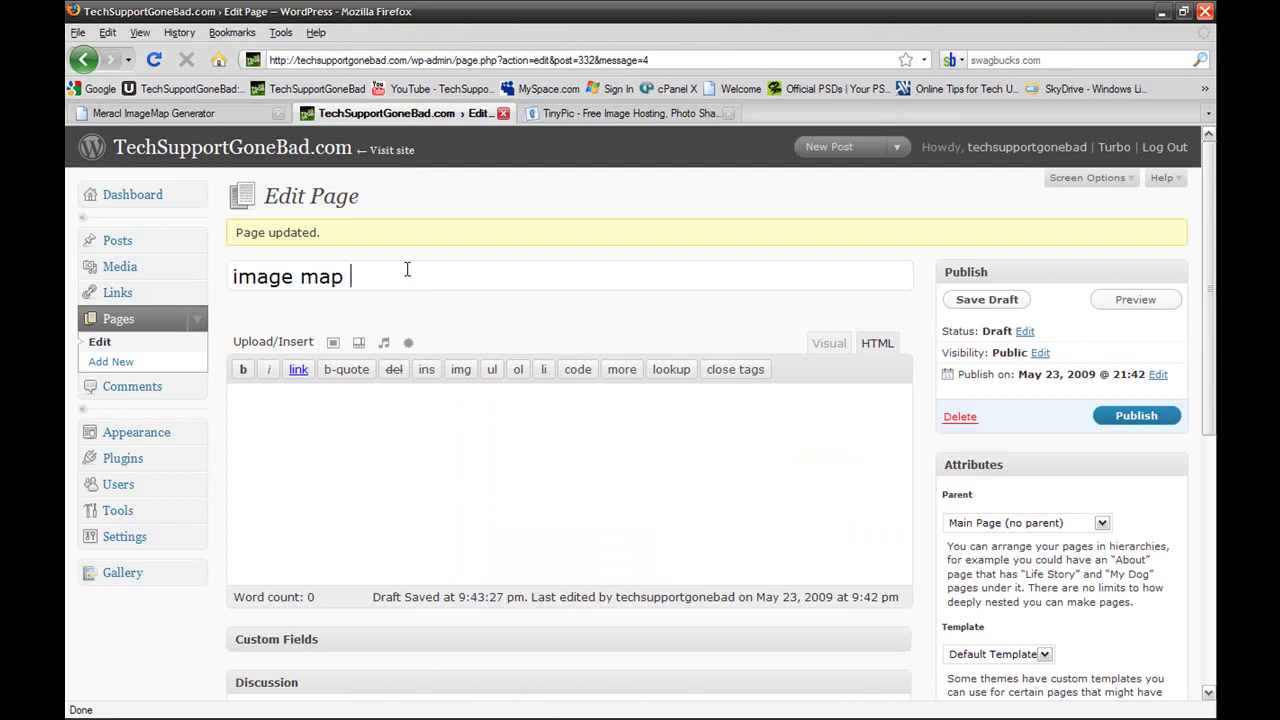
pyautogui.press('BackSpace')
pyautogui.press('BackSpace')
pyautogui.write('est')
# - Paste the image map HTML into the page content and select the followtsgb.jpg file name
pyautogui.press('Tab')
pyautogui.hotkey('ctrl', 'v')
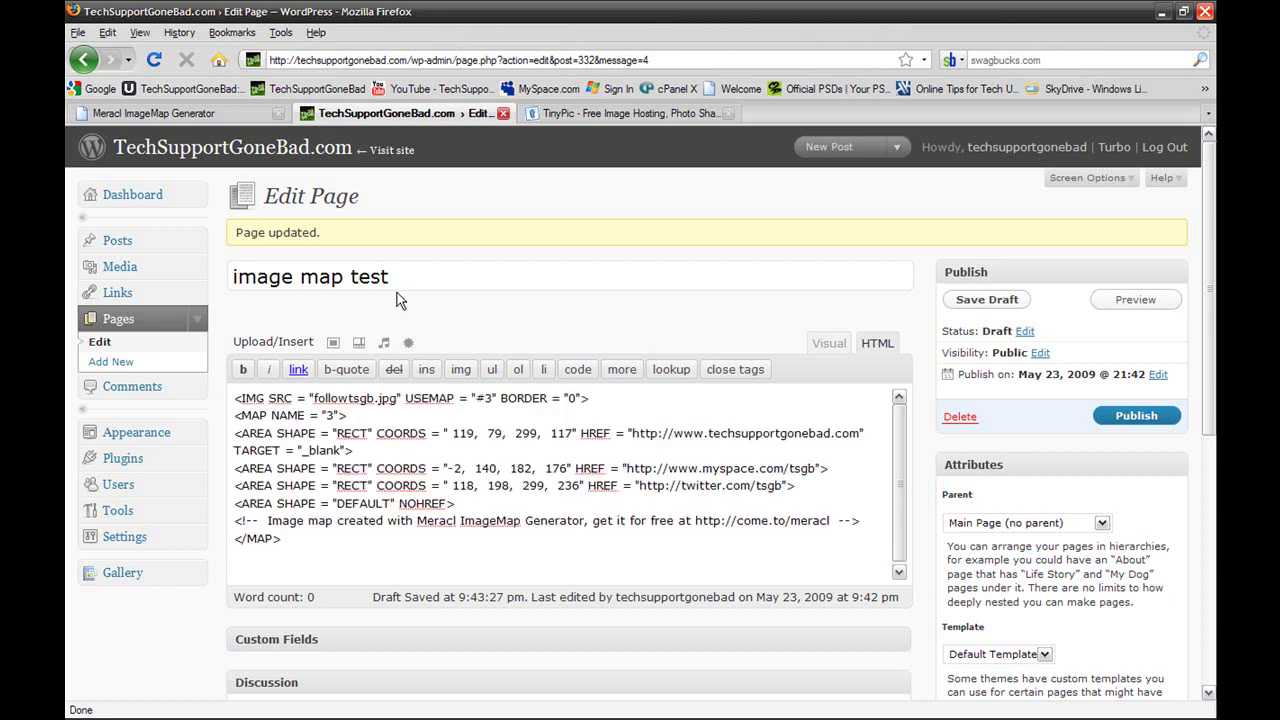
pyautogui.press('BackSpace')
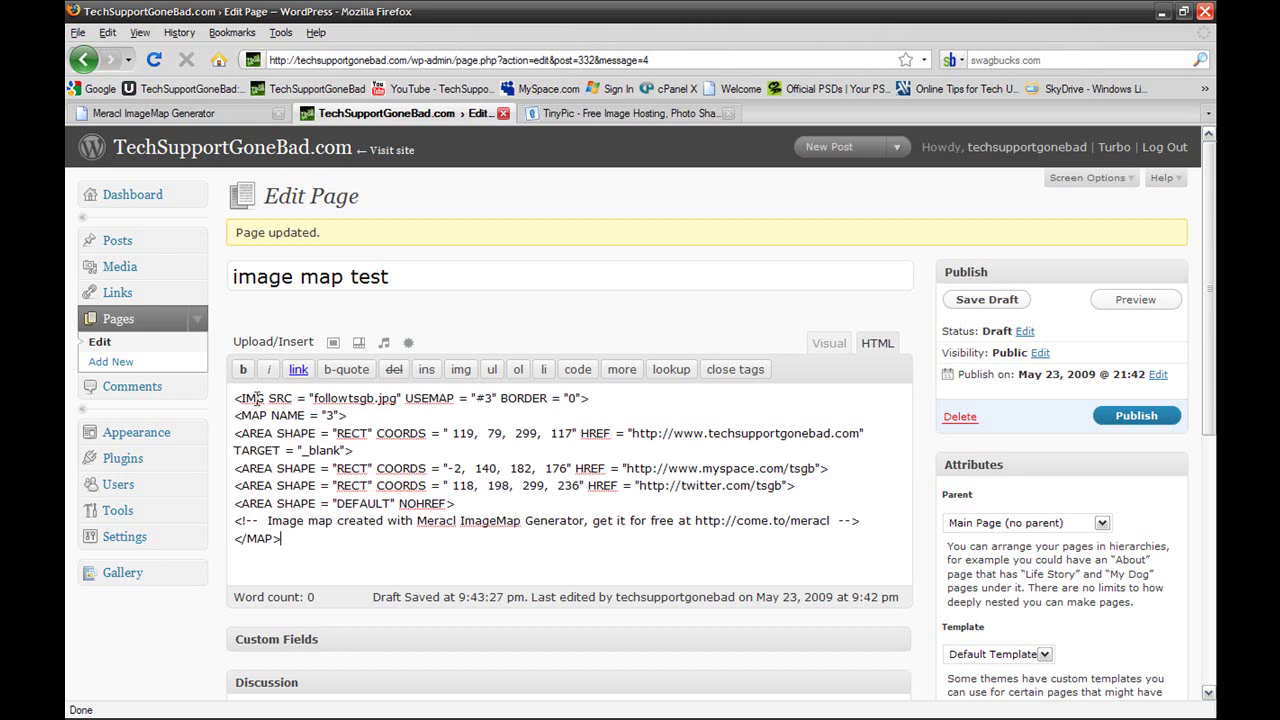
pyautogui.moveTo(314, 398); pyautogui.dragTo(394, 397)
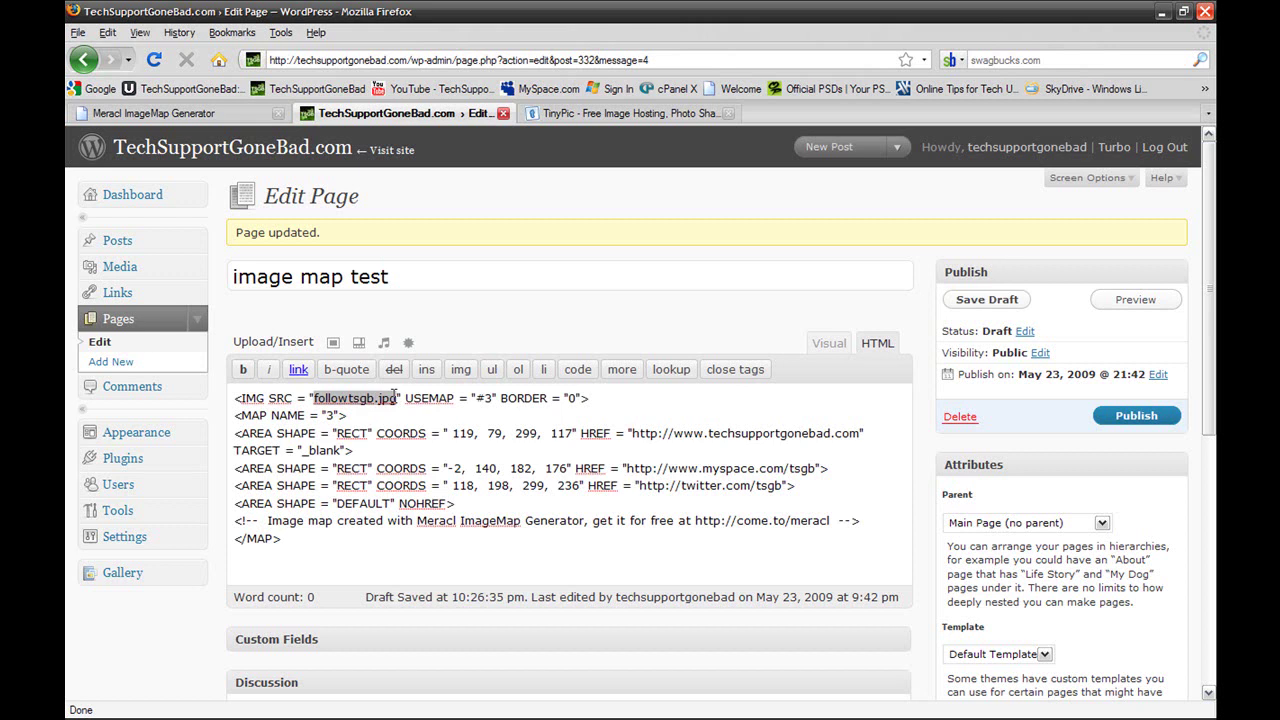
pyautogui.click(583, 115)
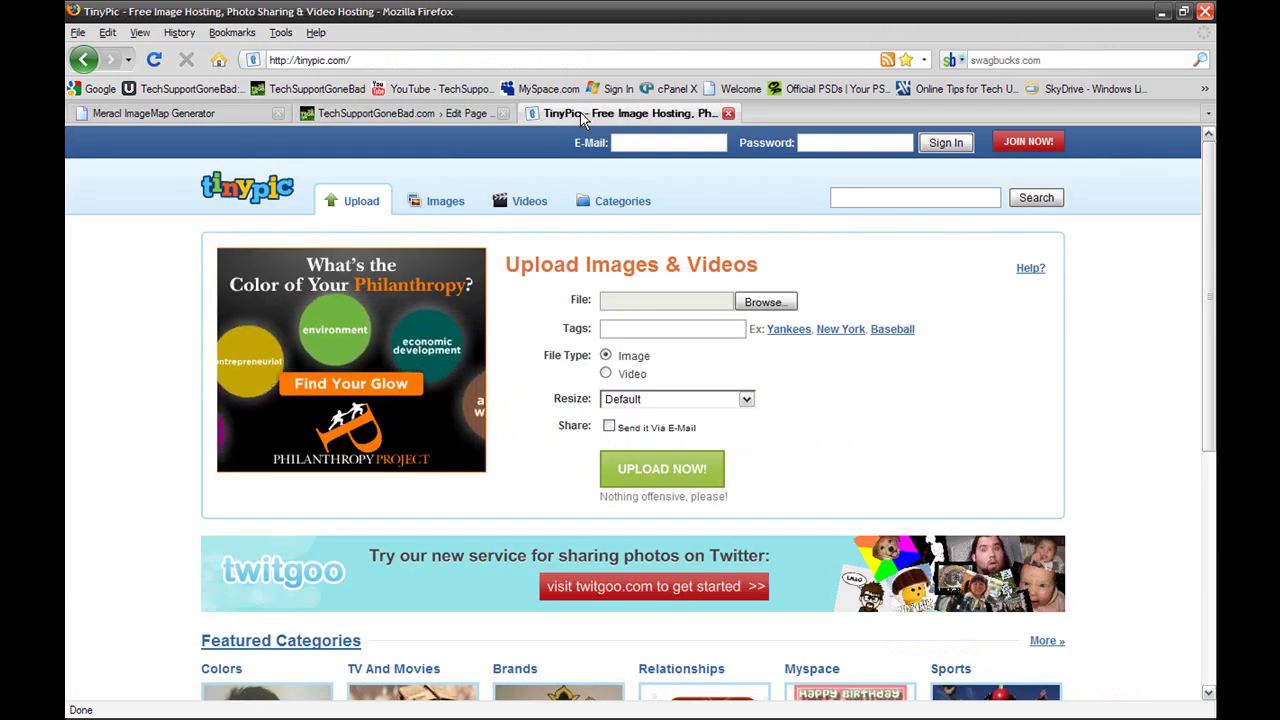
pyautogui.click(785, 303)
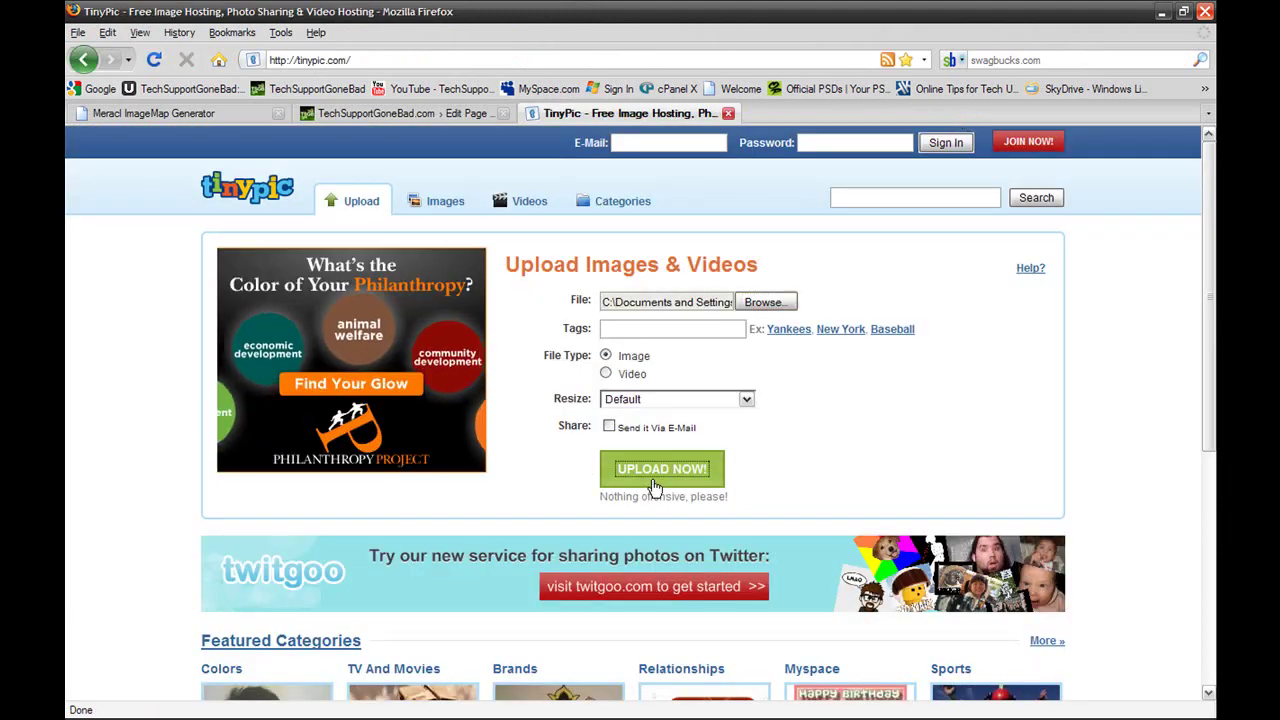
pyautogui.click(658, 478)
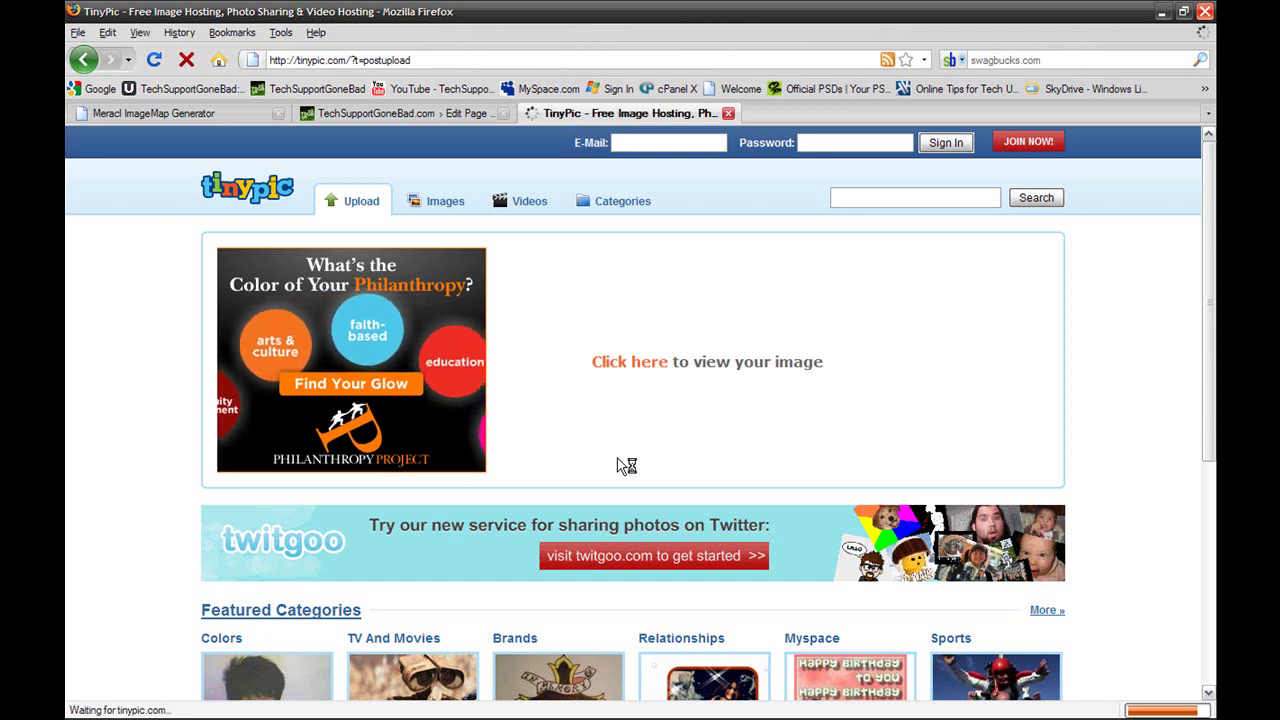
pyautogui.click(631, 632)
pyautogui.hotkey('ctrl', 'c')
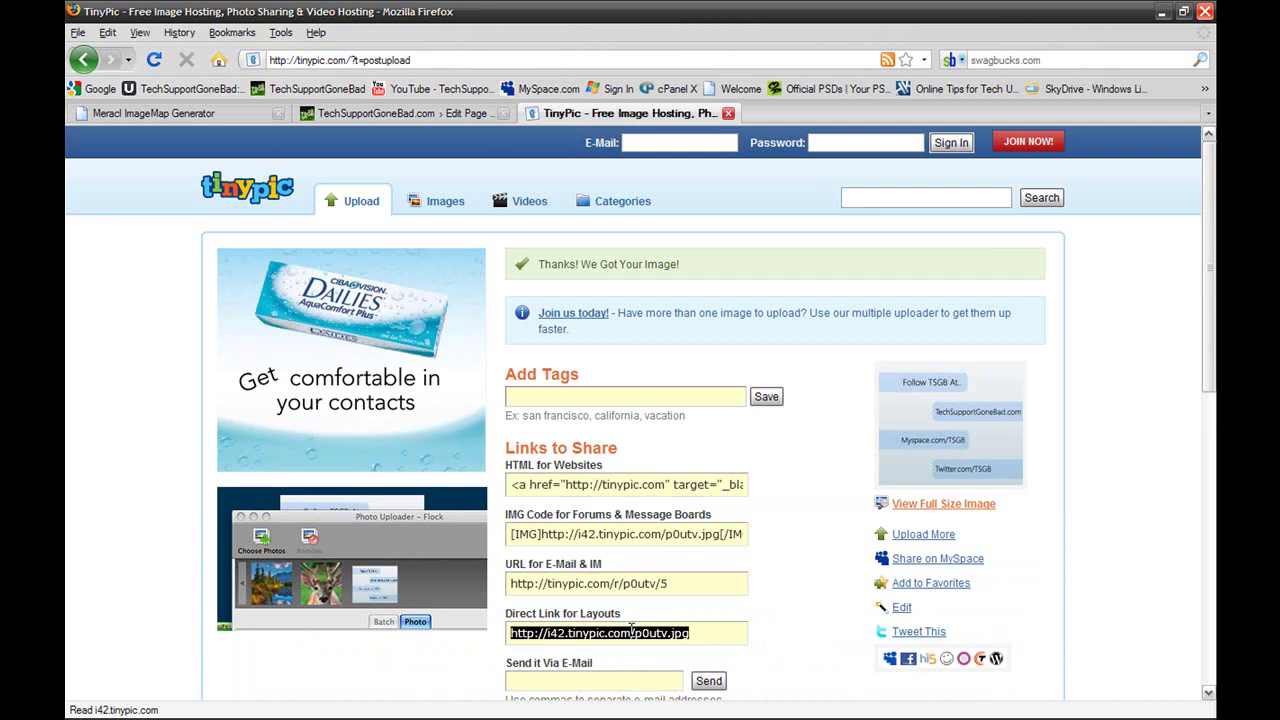
# - Replace followtsgb.jpg in the IMG SRC with the TinyPic image link, save the draft, and preview it
pyautogui.click(418, 116)
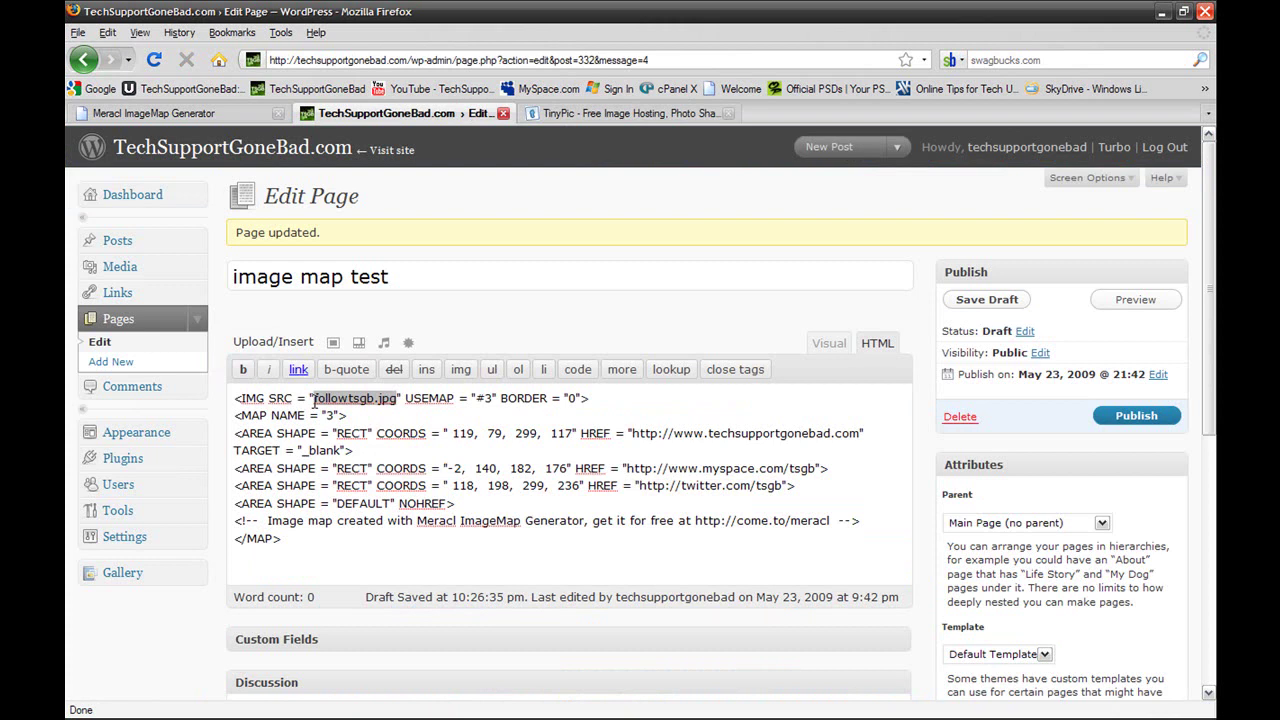
pyautogui.hotkey('ctrl', 'v')
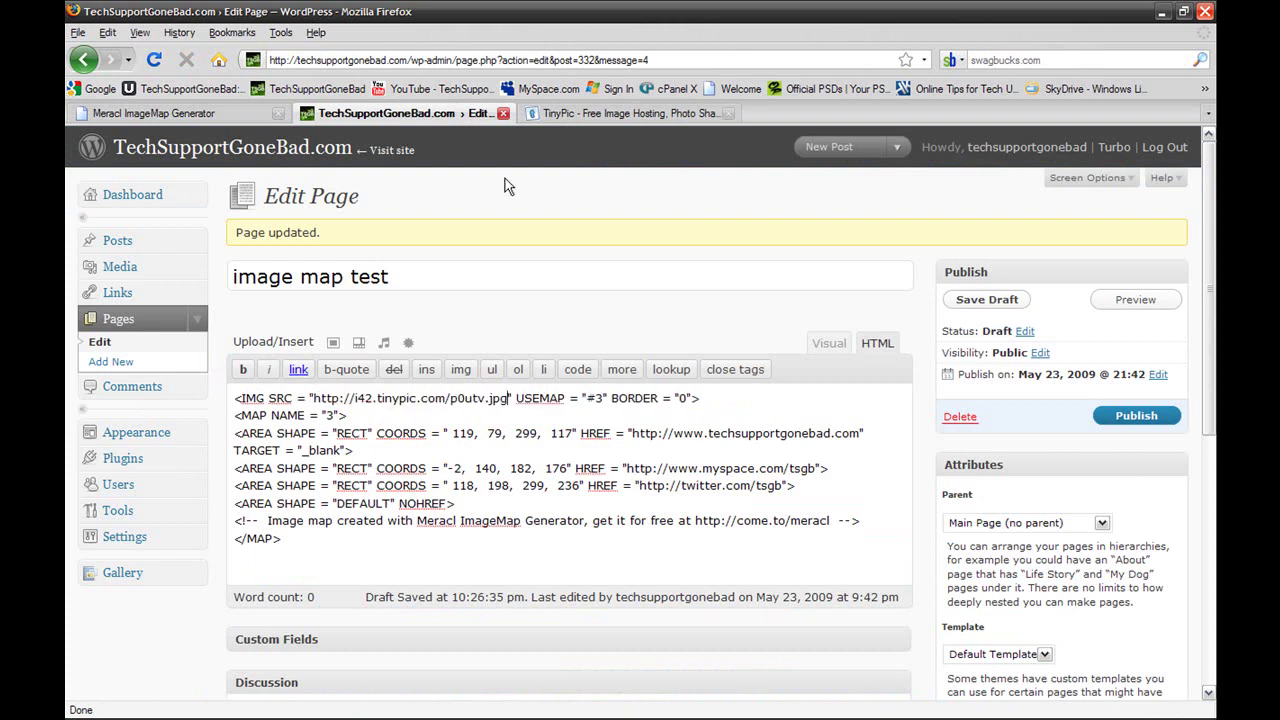
pyautogui.click(409, 551)
pyautogui.click(418, 535)
pyautogui.click(1016, 304)
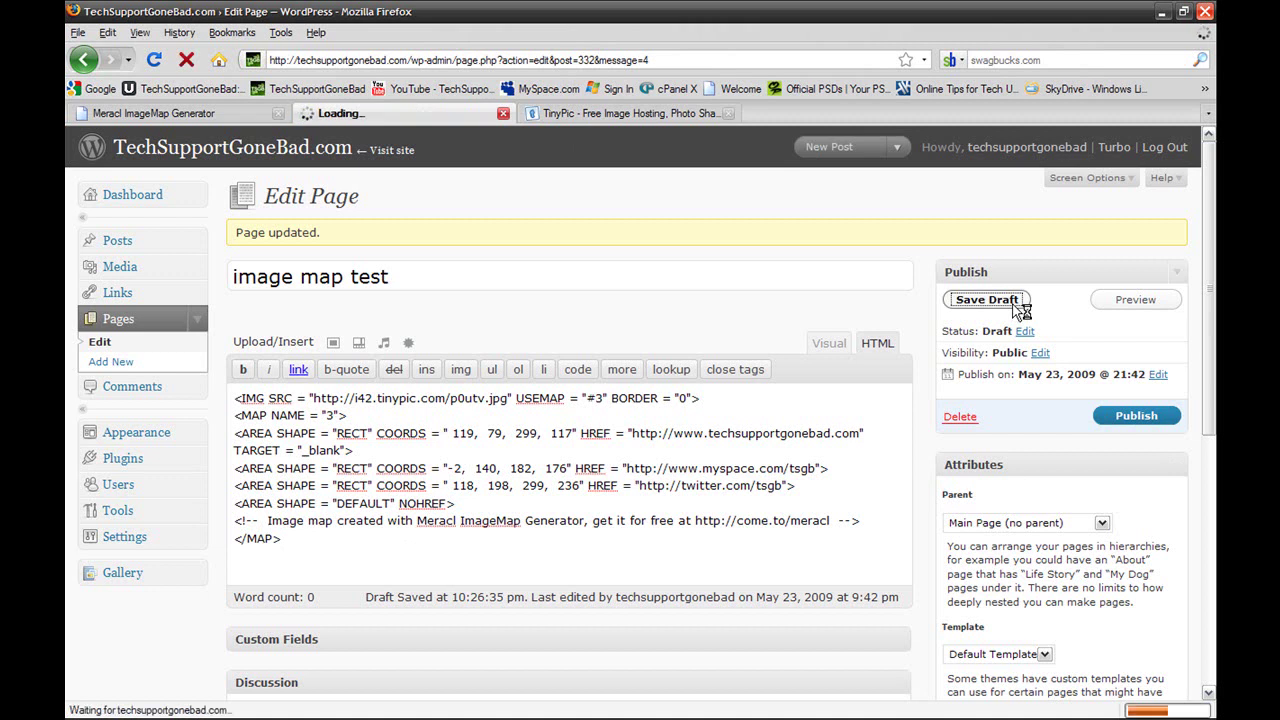
pyautogui.click(1115, 304)
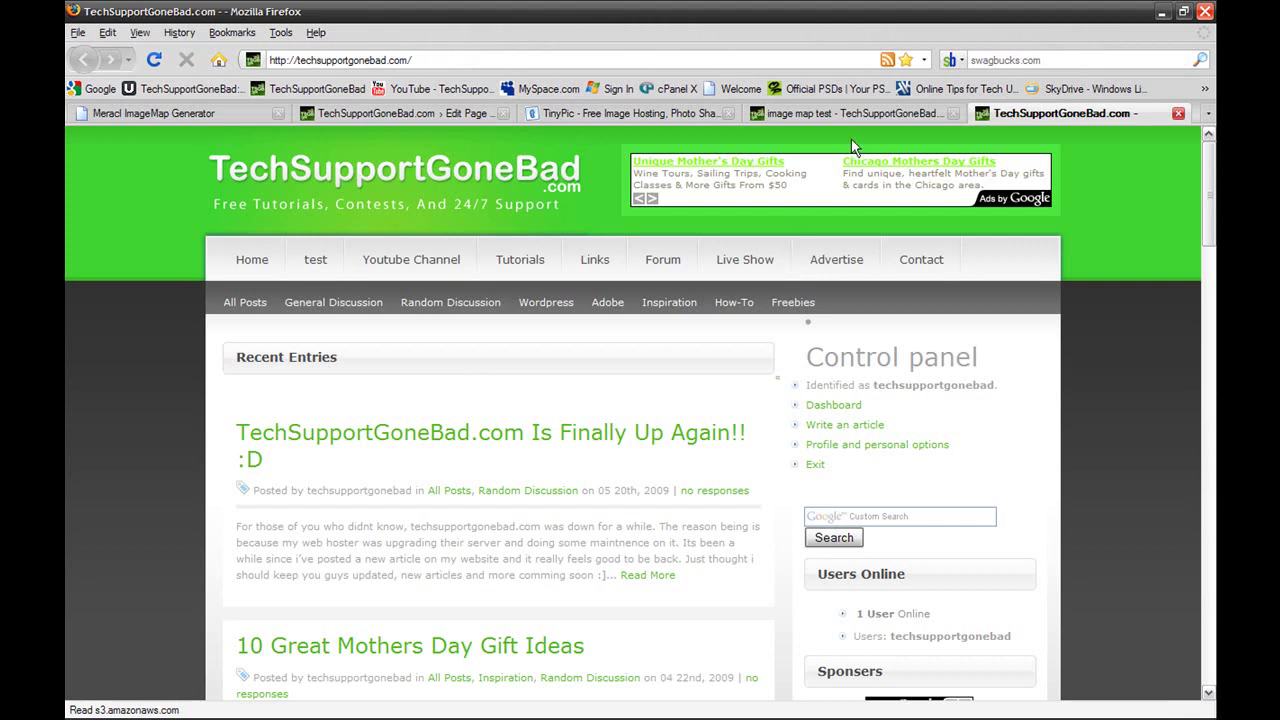
# - In the image map test preview, follow the Myspace.com/TSGB area to the TSGB MySpace profile
pyautogui.click(840, 111)
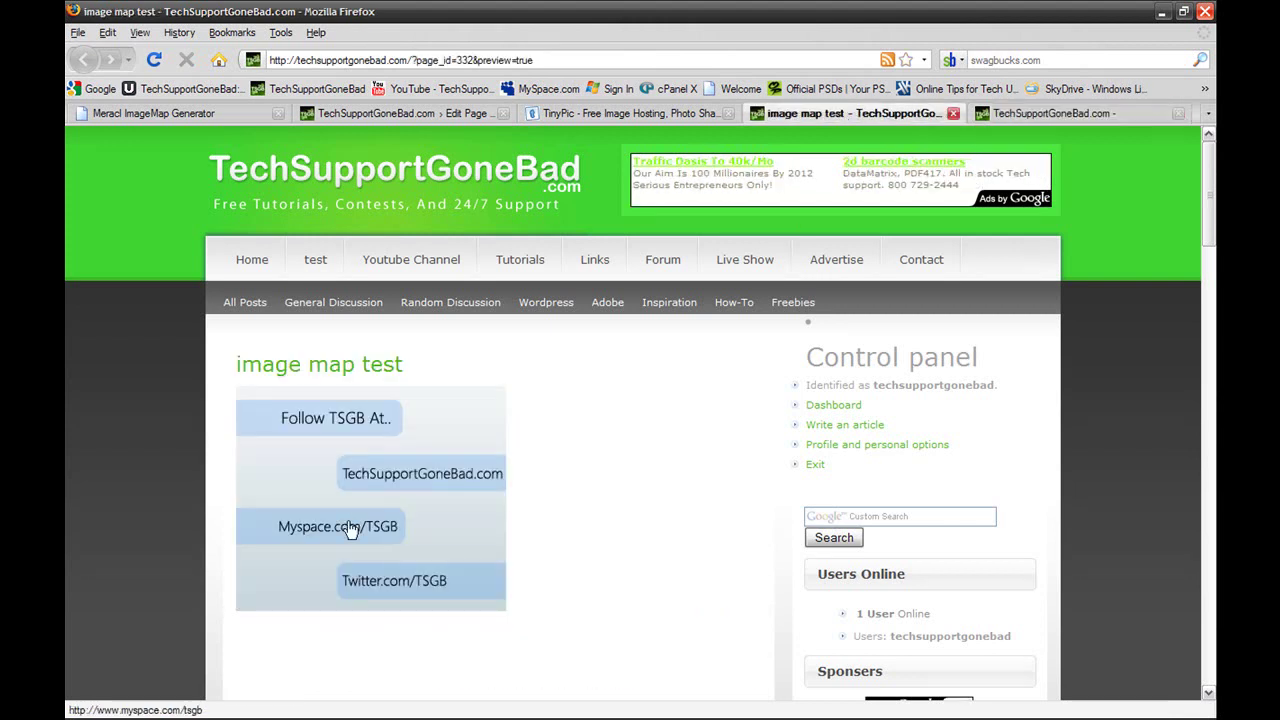
pyautogui.click(350, 530)
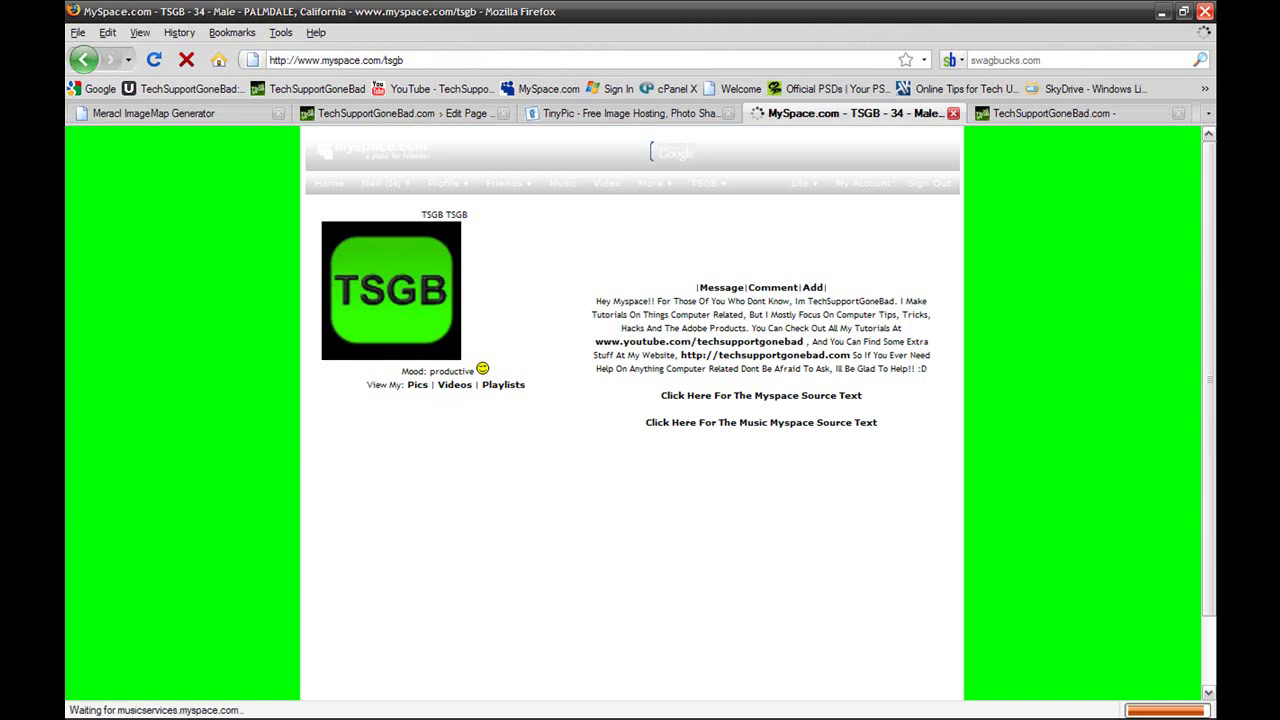
pyautogui.moveTo(550, 712)
pyautogui.click(700, 706)
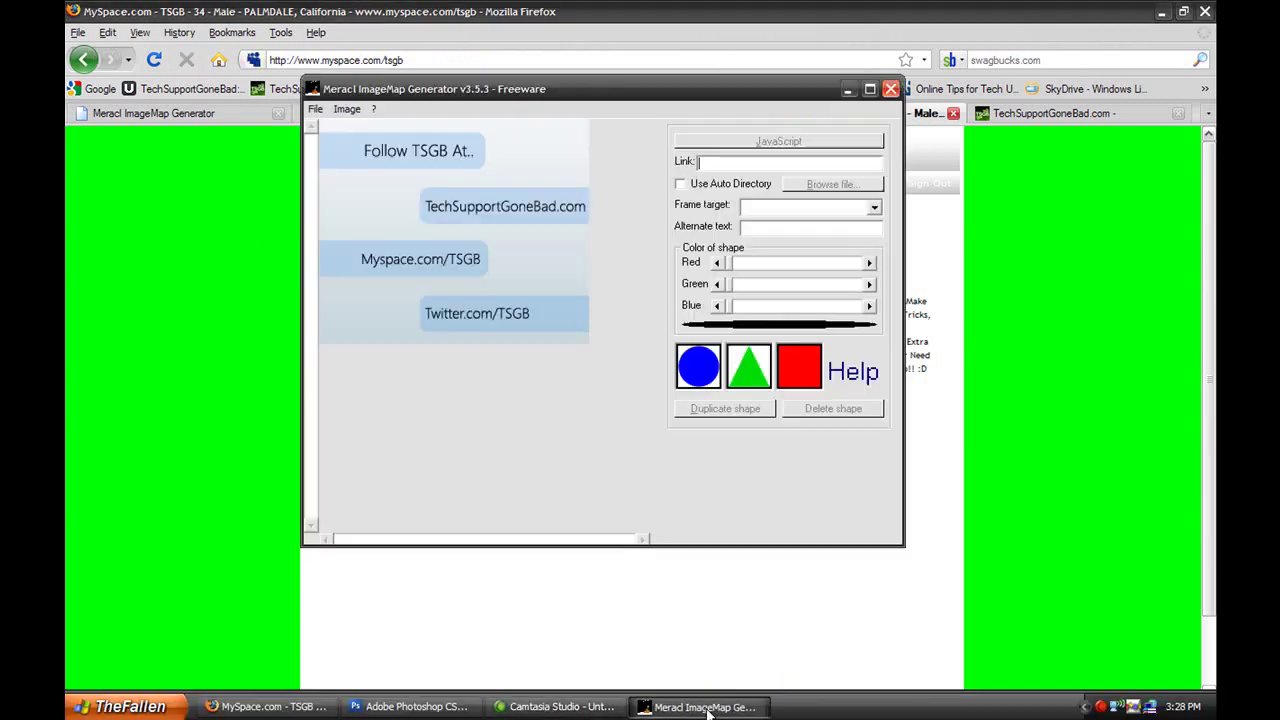
pyautogui.click(397, 266)
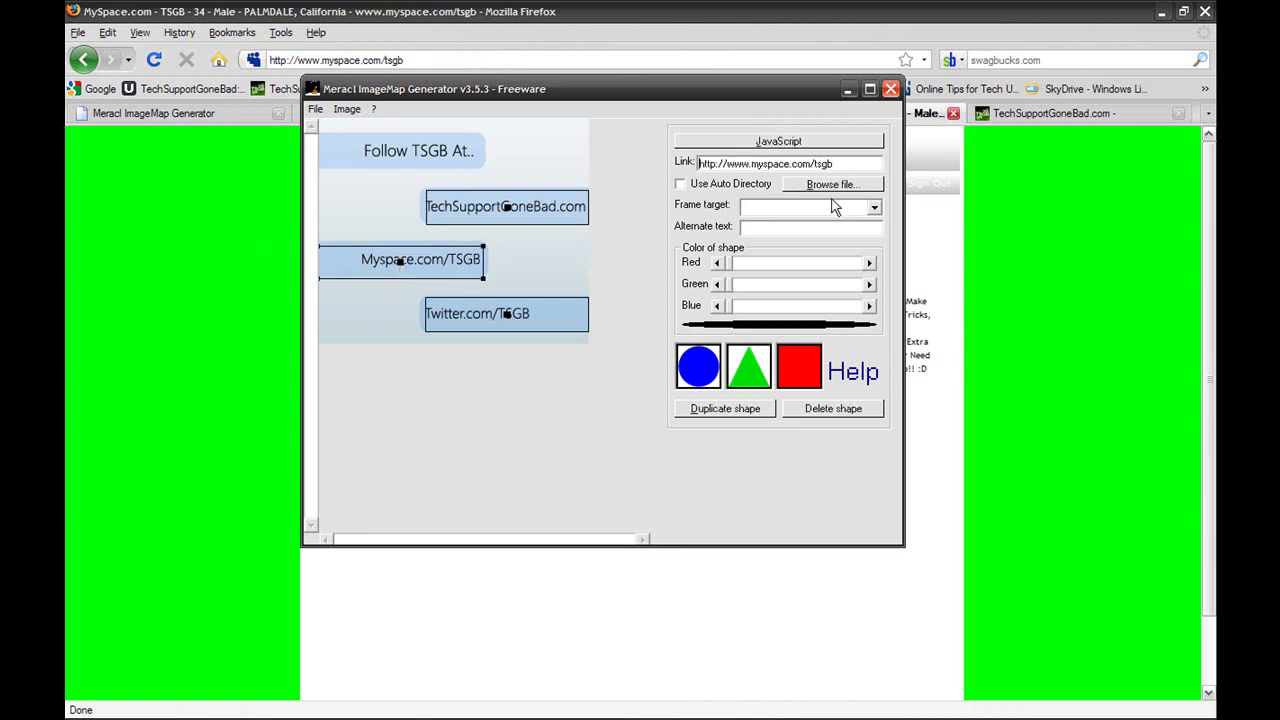
pyautogui.click(873, 207)
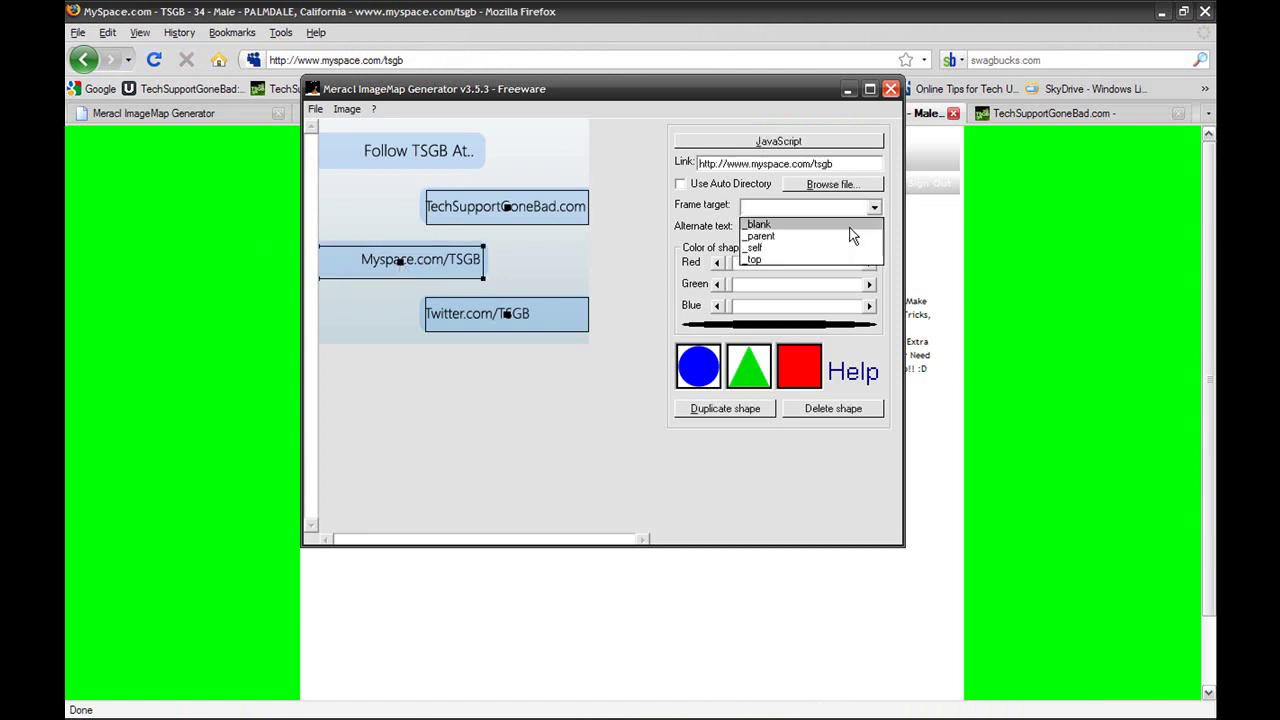
pyautogui.click(936, 337)
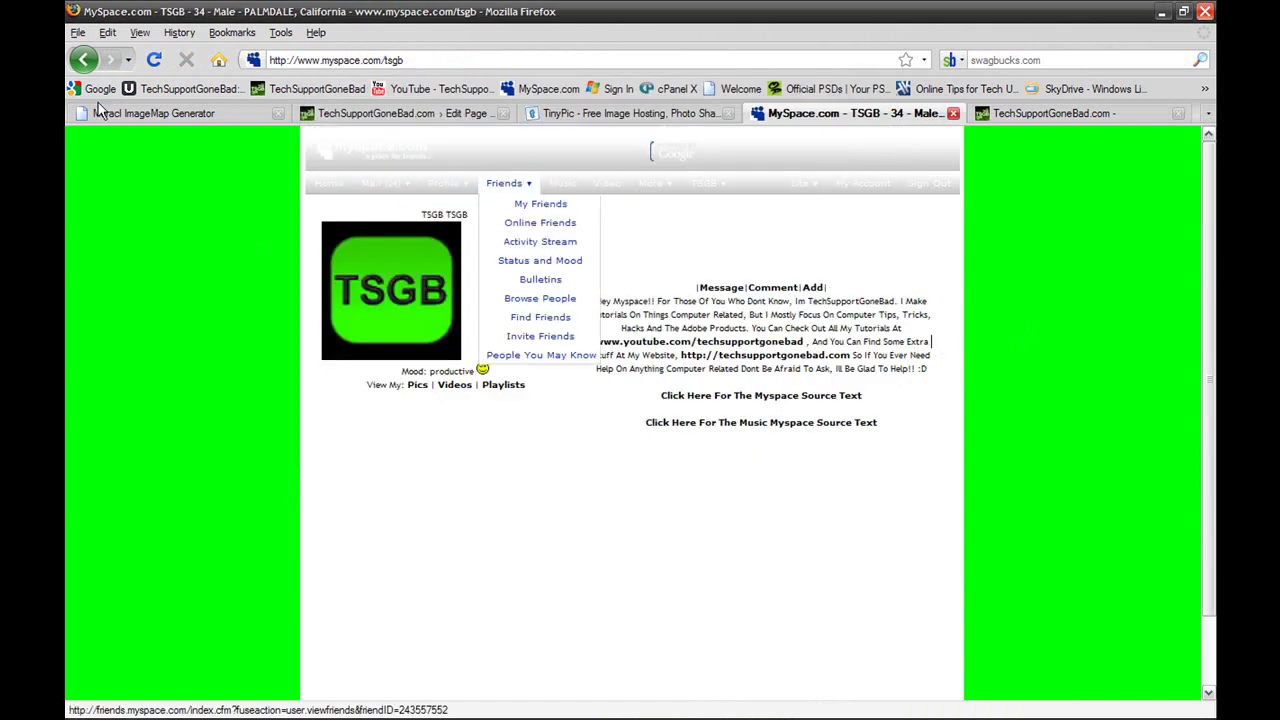
# - Check that the Twitter.com/TSGB area opens the Twitter profile, then return to ImageMap Generator
pyautogui.click(84, 60)
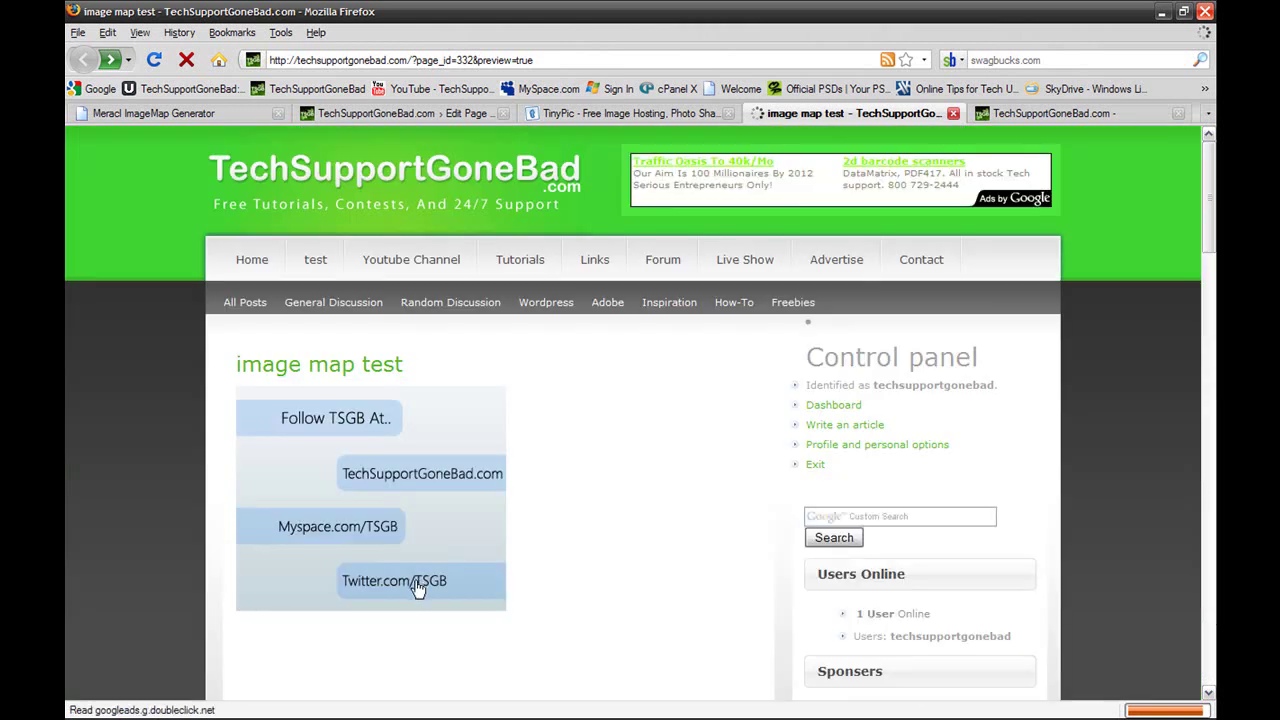
pyautogui.click(422, 588)
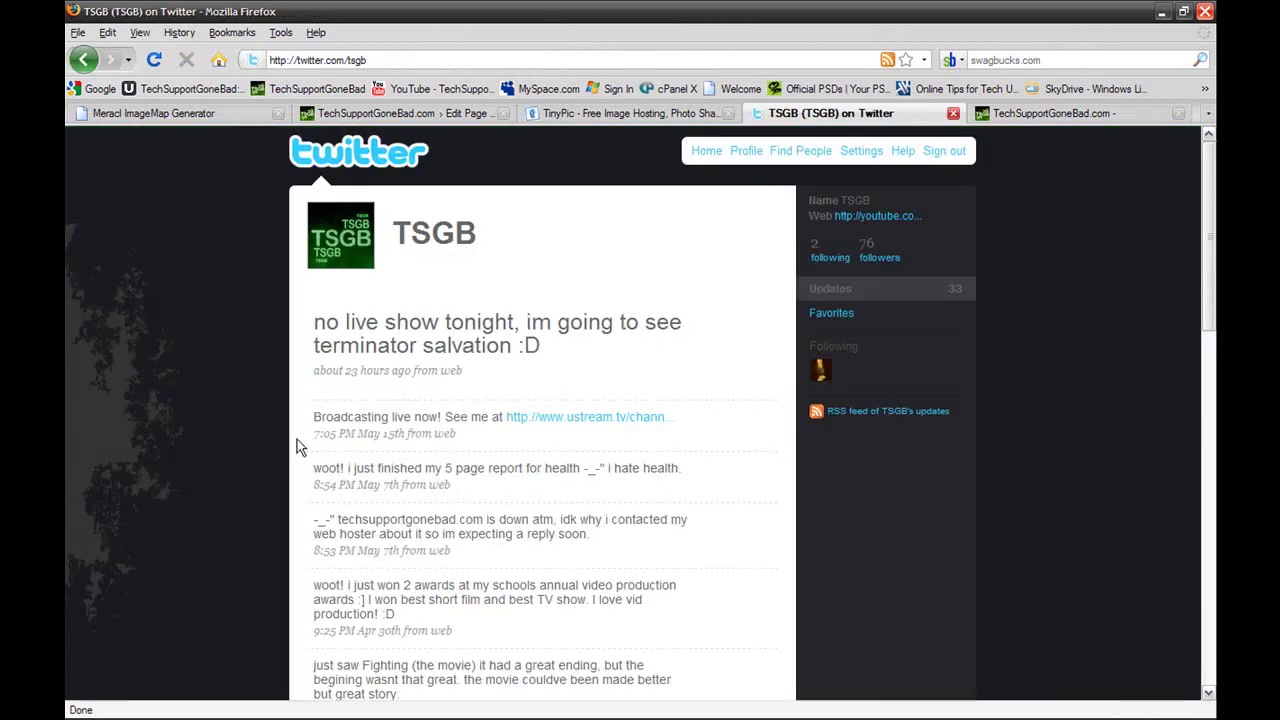
pyautogui.click(83, 60)
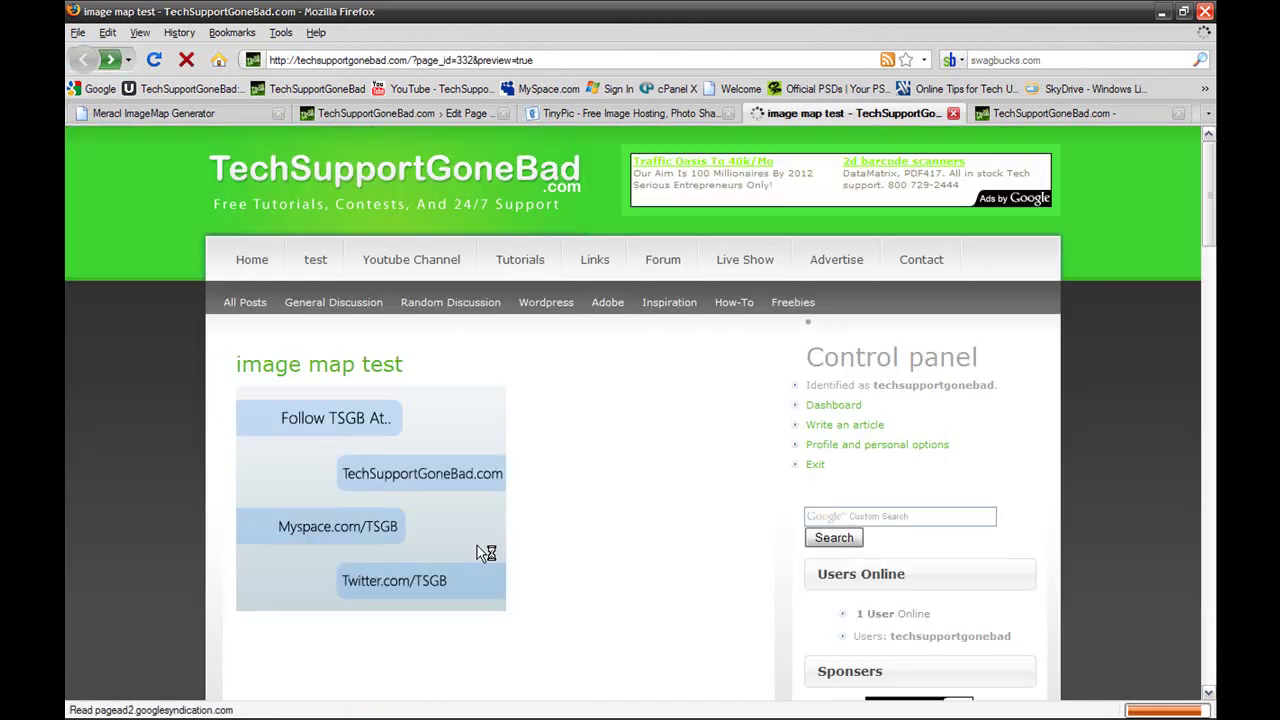
pyautogui.click(690, 707)
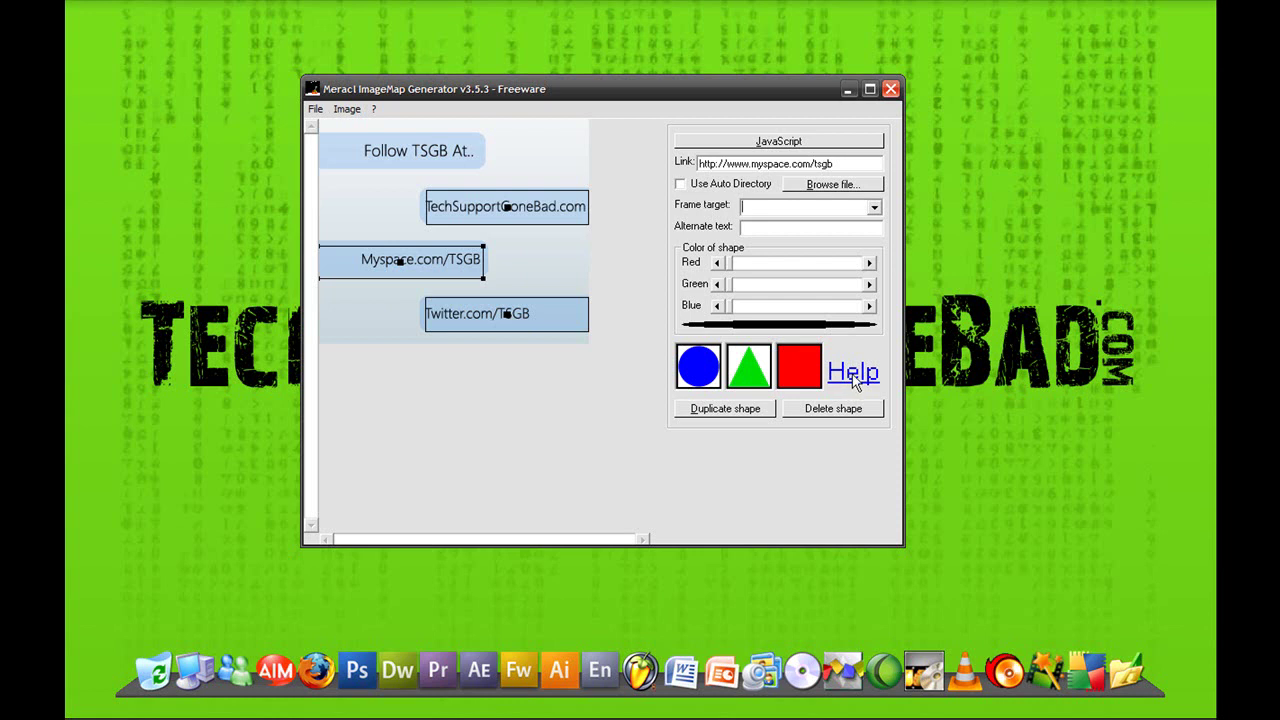
# - Read the Help FAQ's answer on what an image map is, then close the FAQ page
pyautogui.click(856, 383)
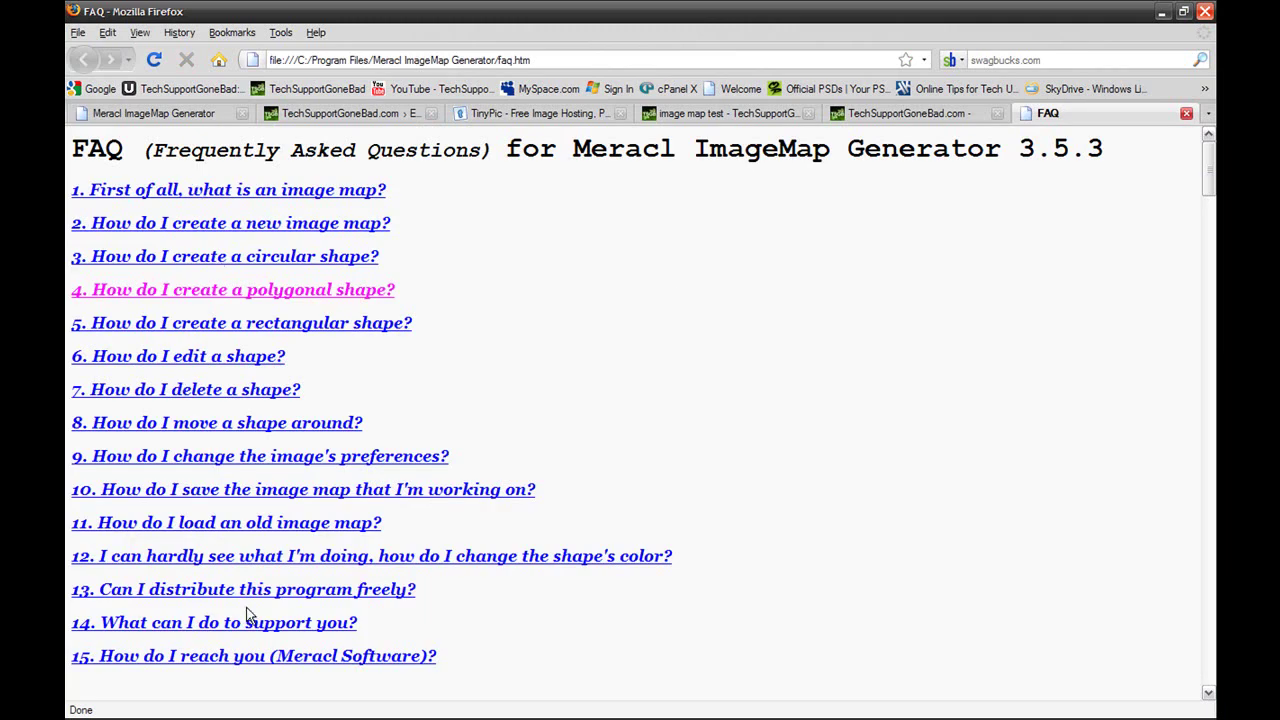
pyautogui.scroll(-5, 250, 618)
pyautogui.scroll(5, 251, 620)
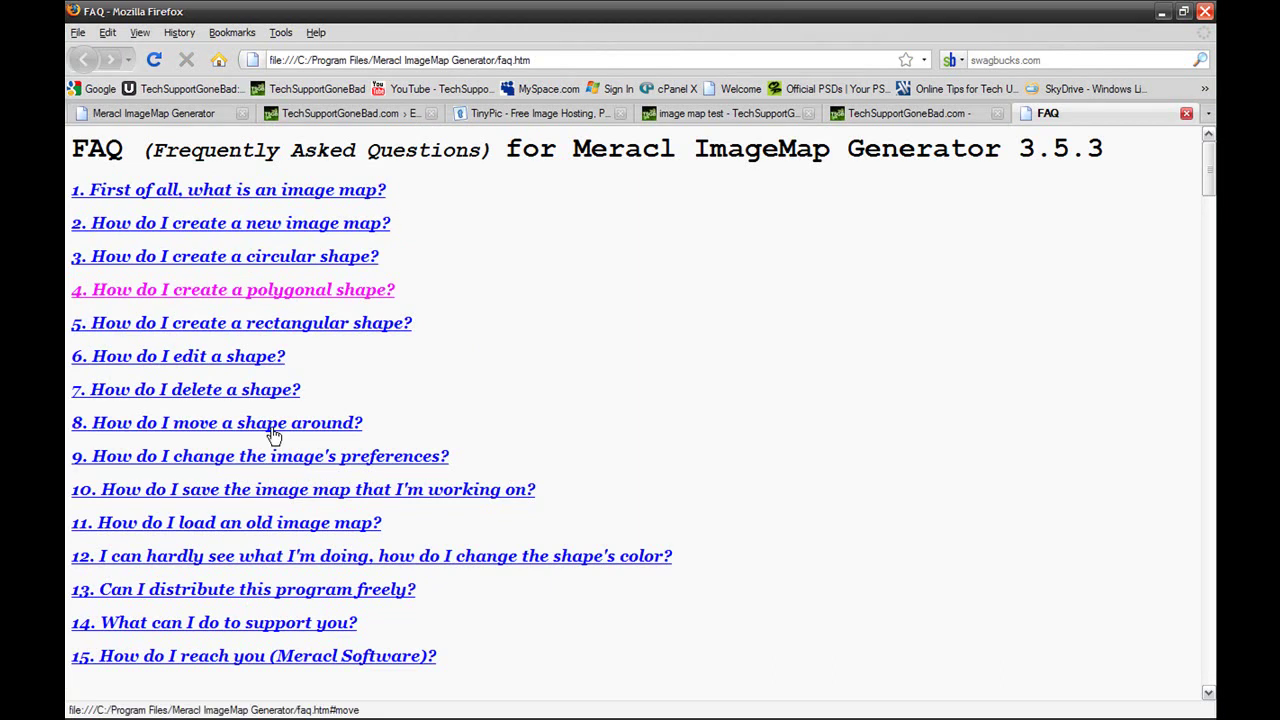
pyautogui.click(228, 190)
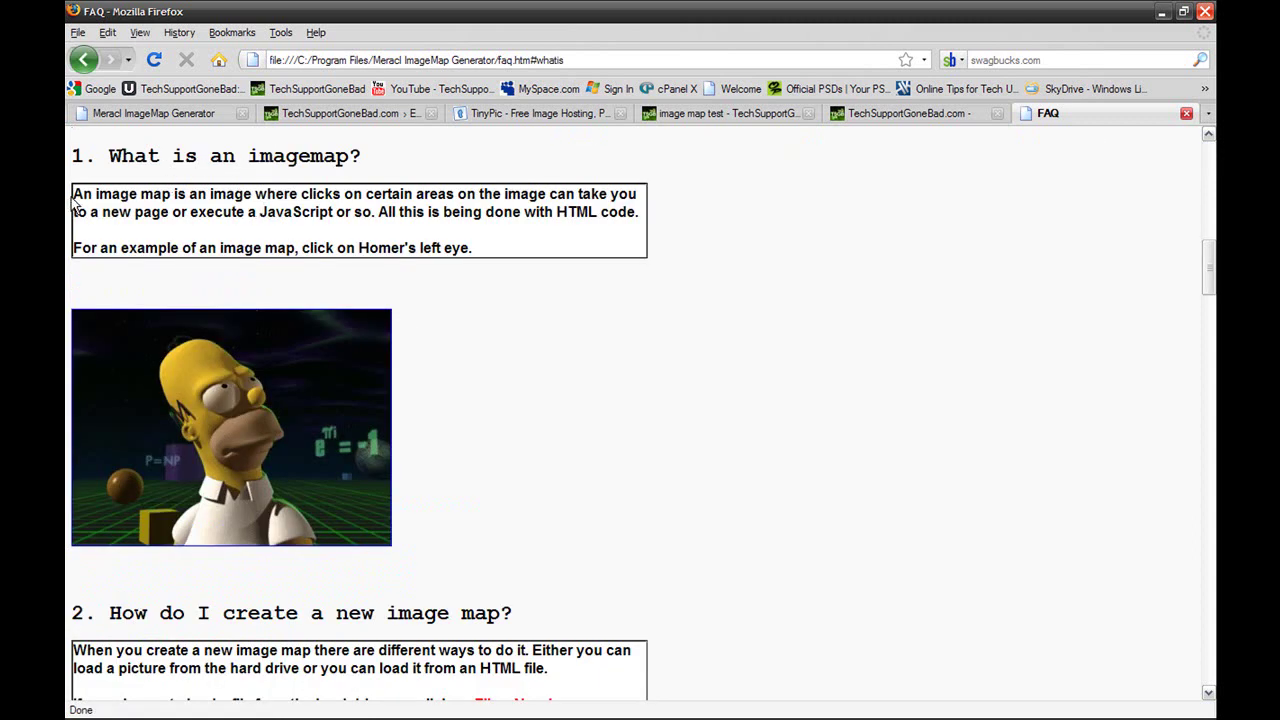
pyautogui.moveTo(75, 195); pyautogui.dragTo(488, 250)
pyautogui.click(490, 258)
pyautogui.scroll(10, 750, 278)
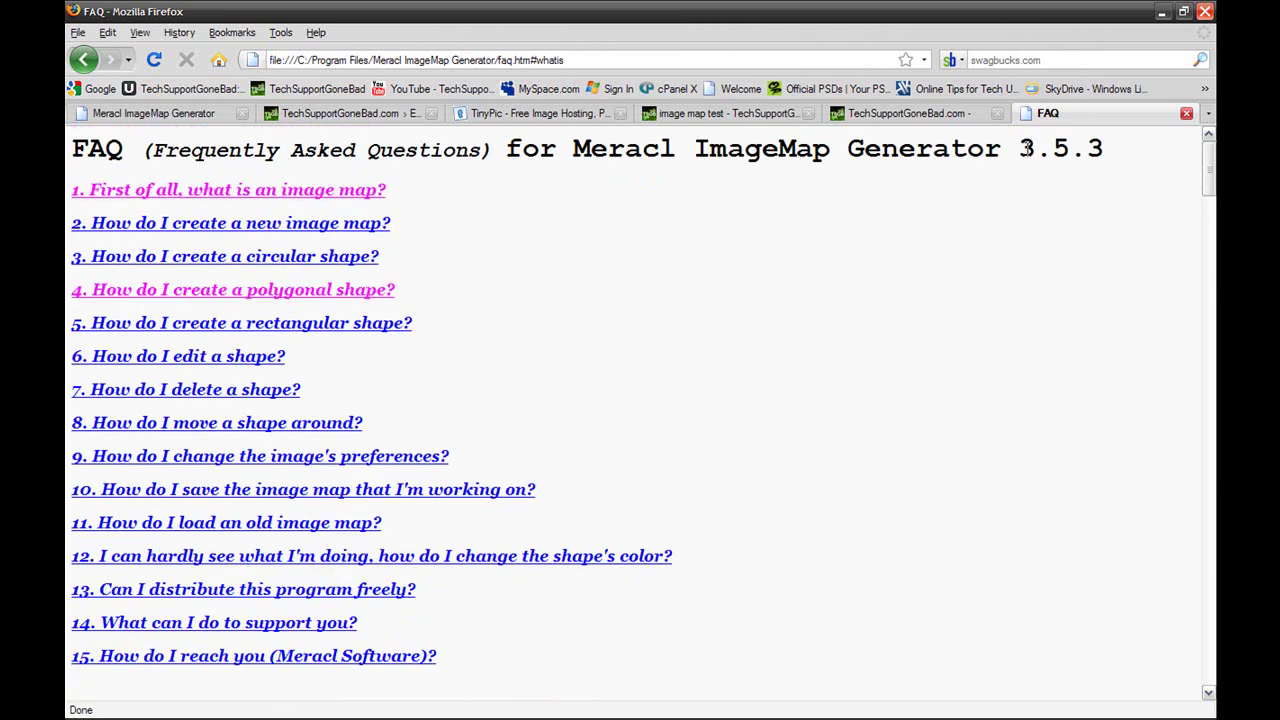
pyautogui.click(1186, 113)
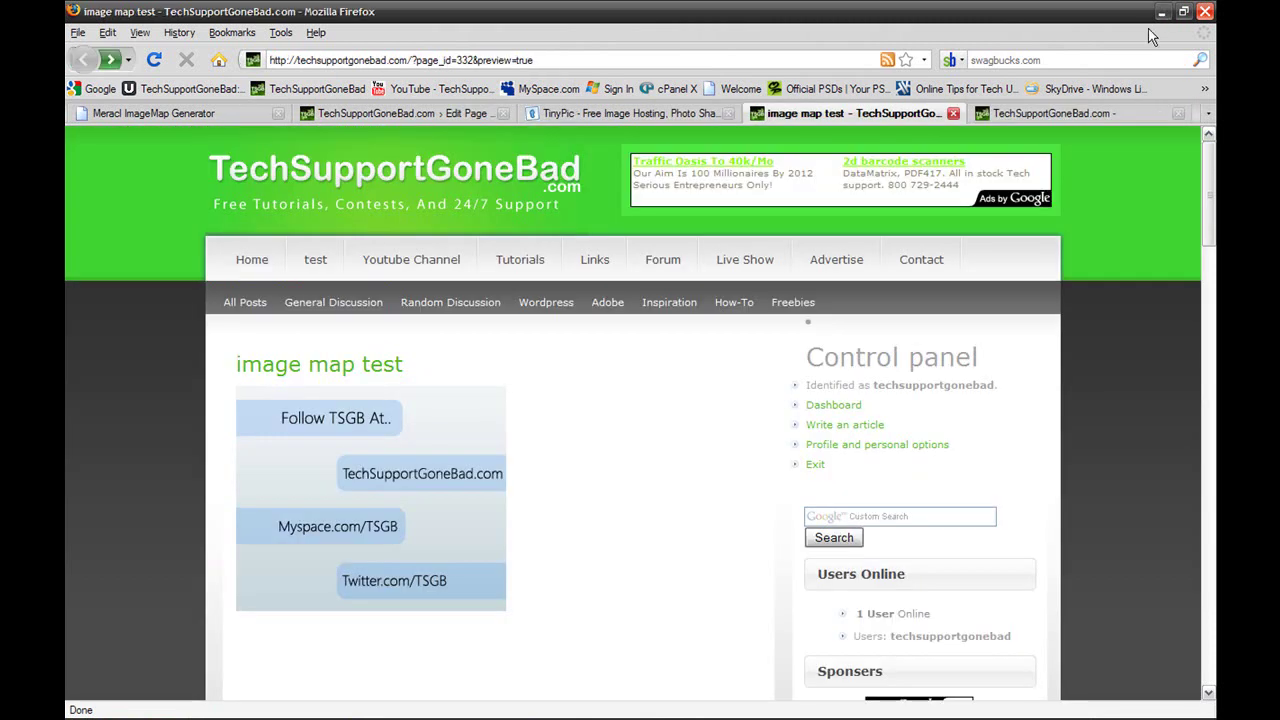
# - Minimize Firefox and then Meracl ImageMap Generator to reveal the green TechSupportGoneBad desktop
pyautogui.click(1163, 14)
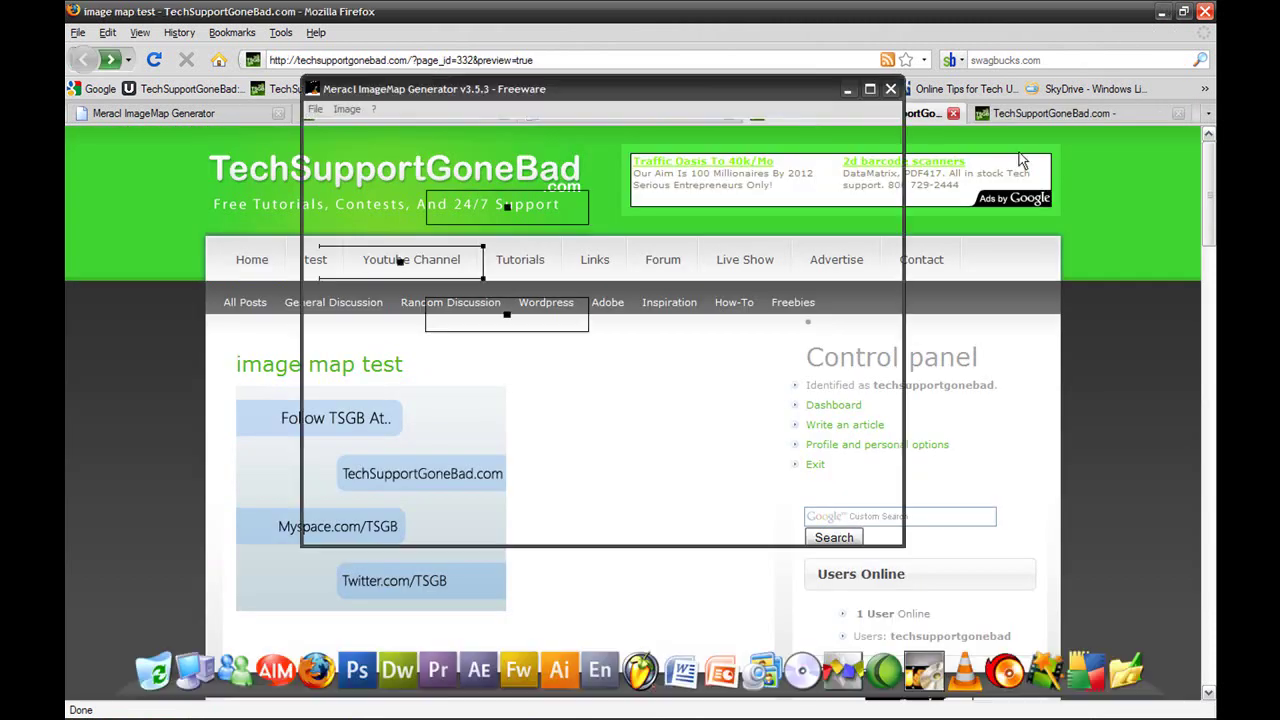
pyautogui.click(847, 92)
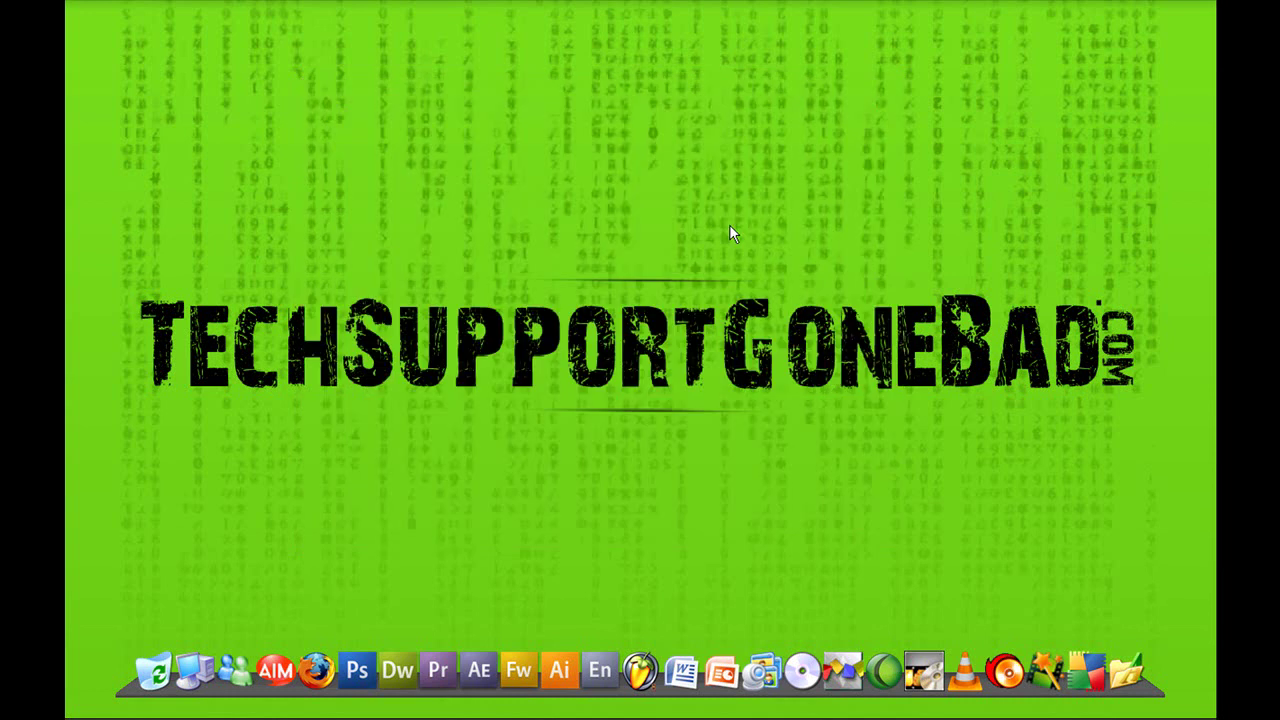